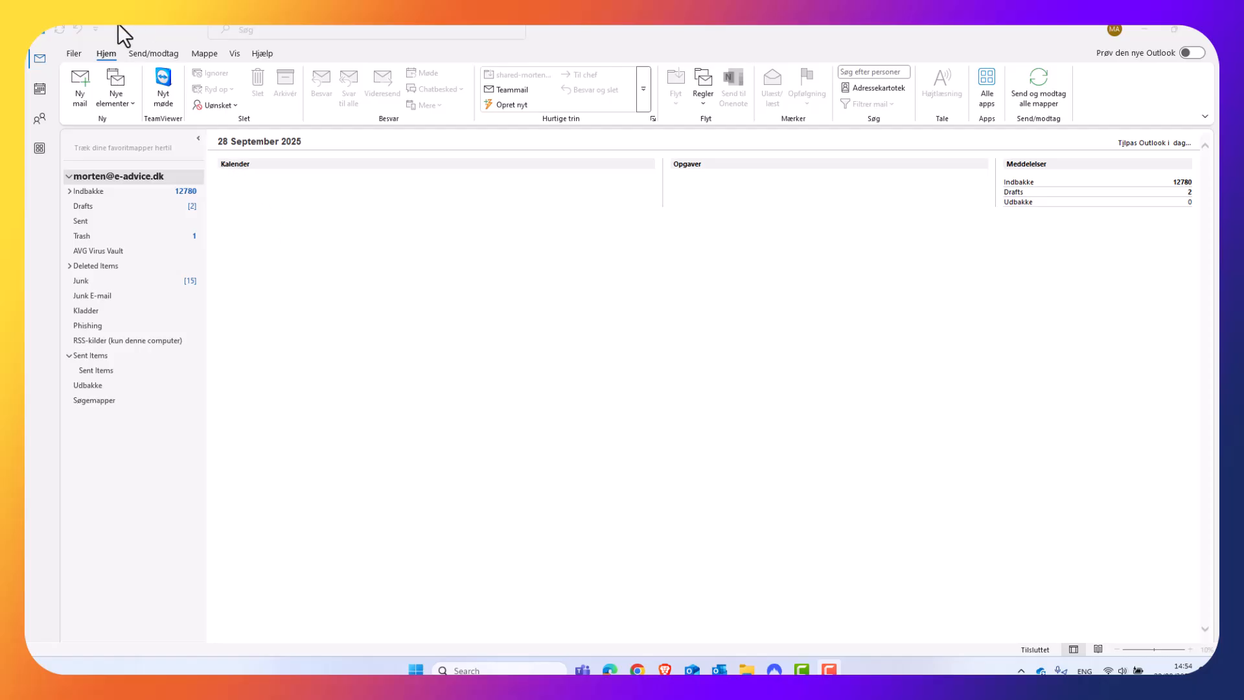
- Start the import/export wizard and set it to export to a file of type Outlook-datafil (.pst)
click(75, 54)
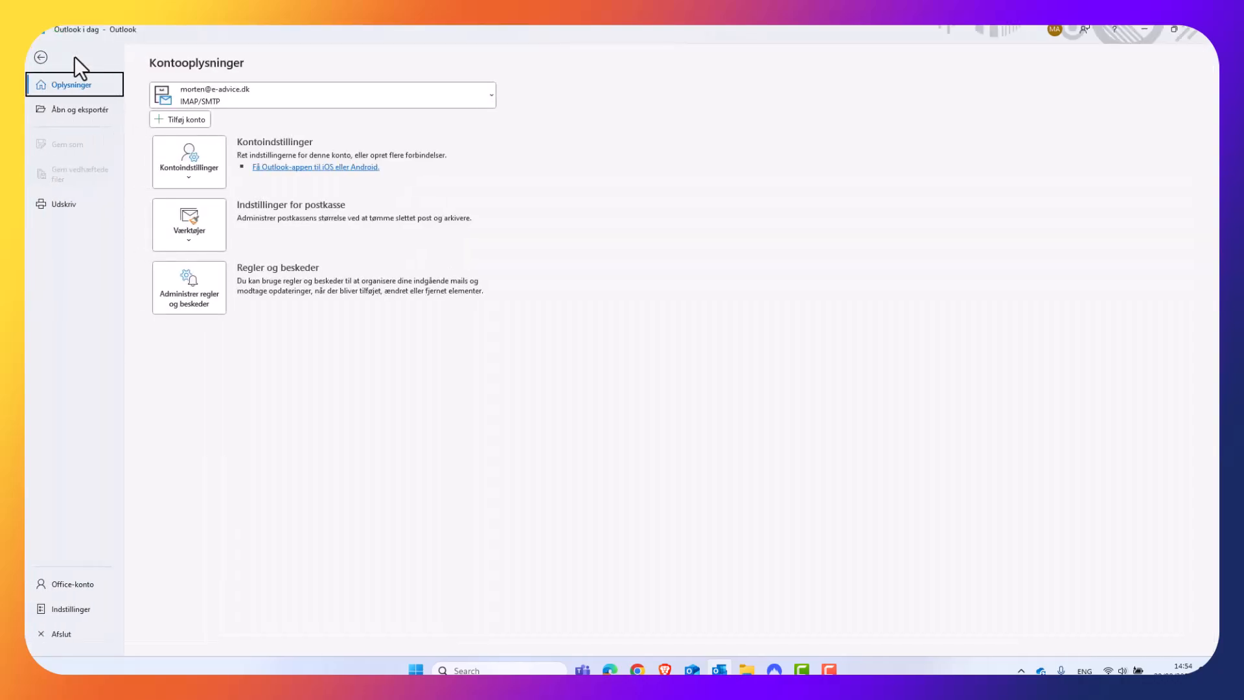
click(74, 111)
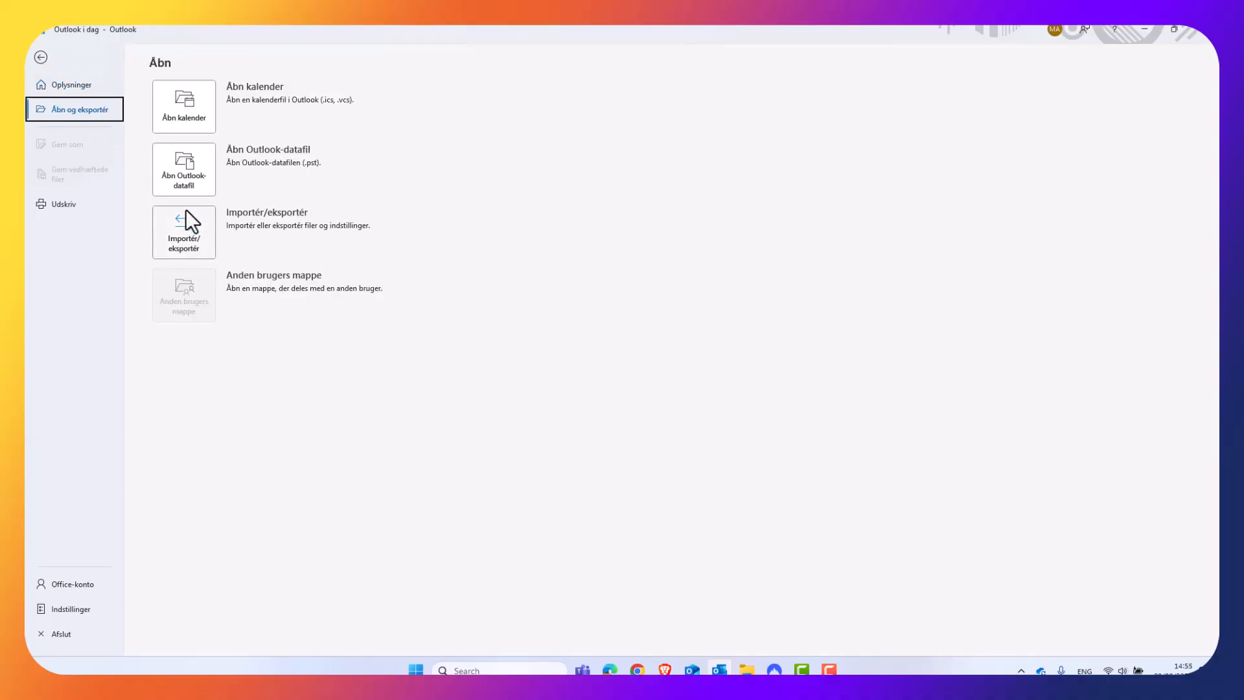
click(185, 246)
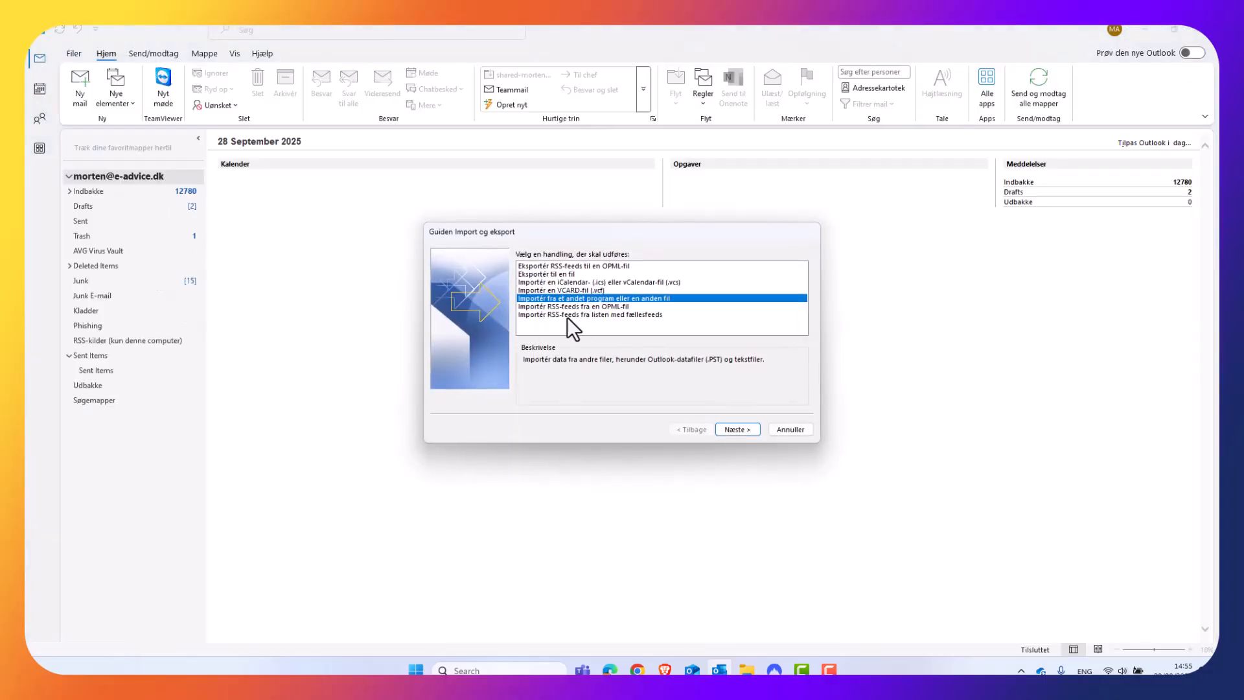
click(555, 276)
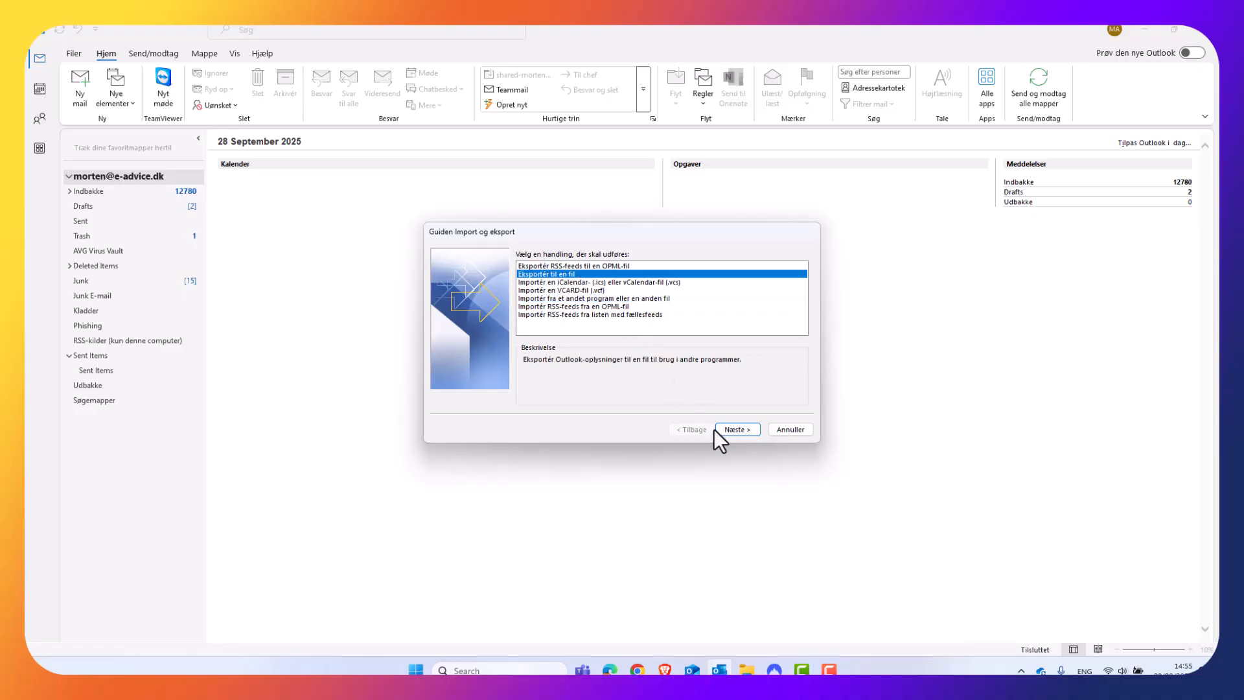
click(731, 433)
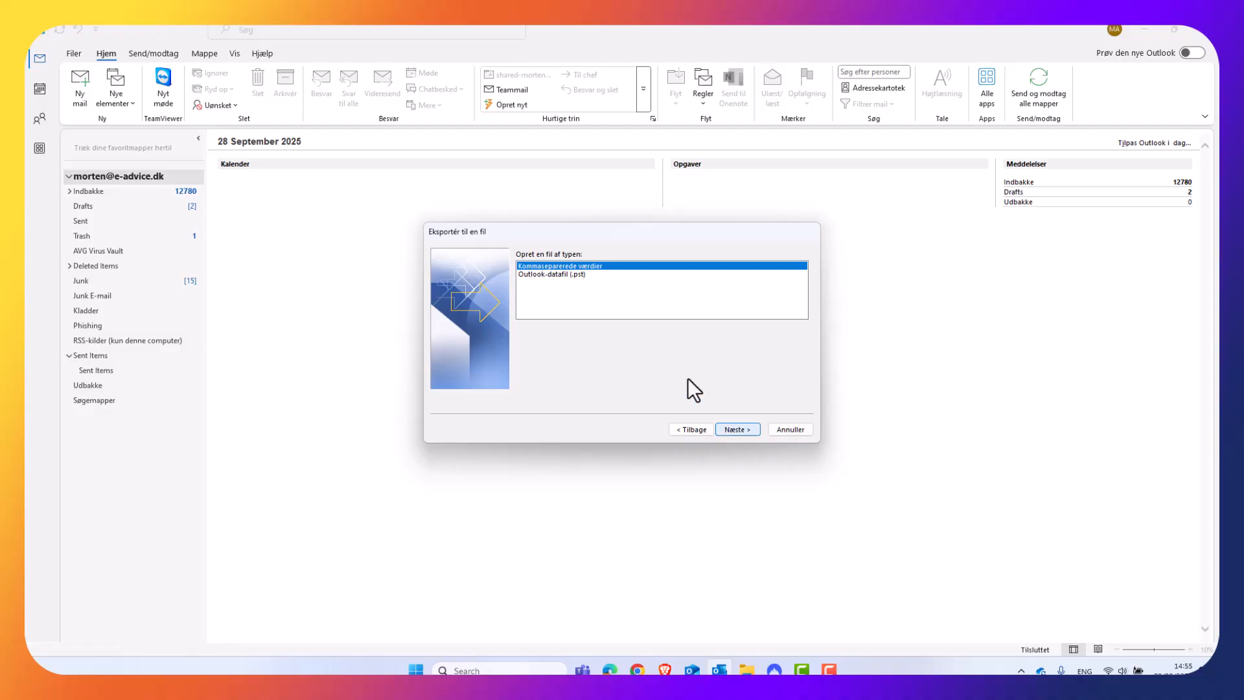
click(540, 277)
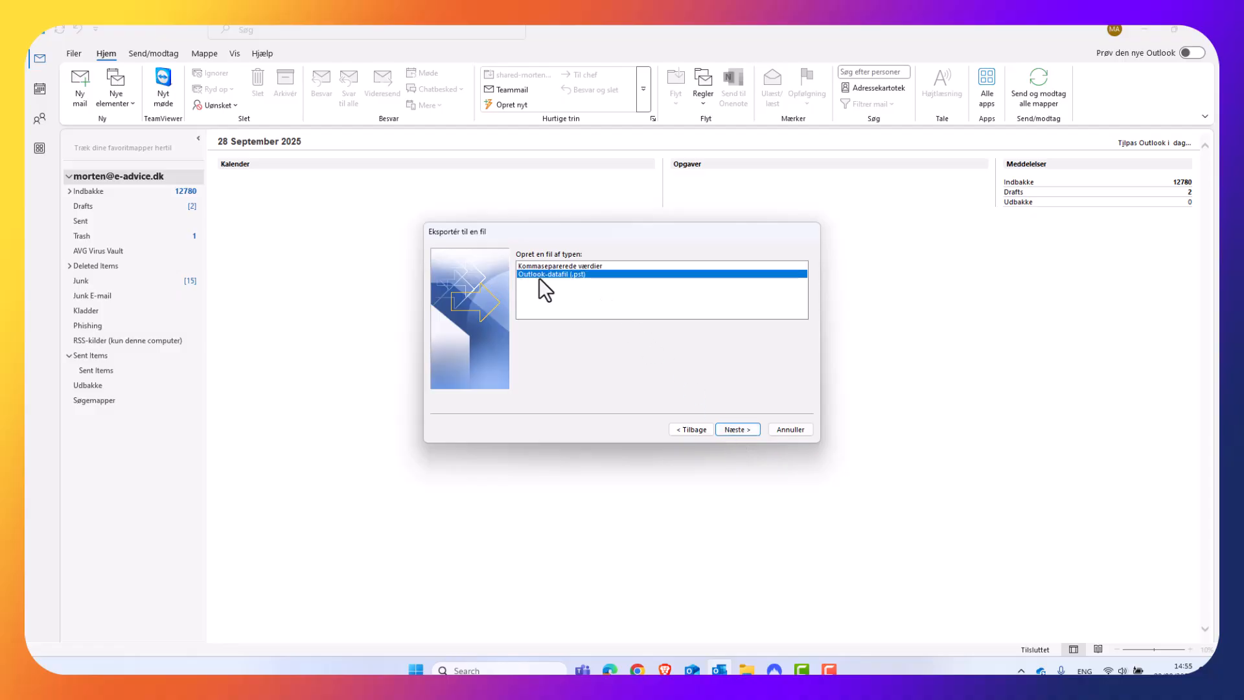
click(732, 430)
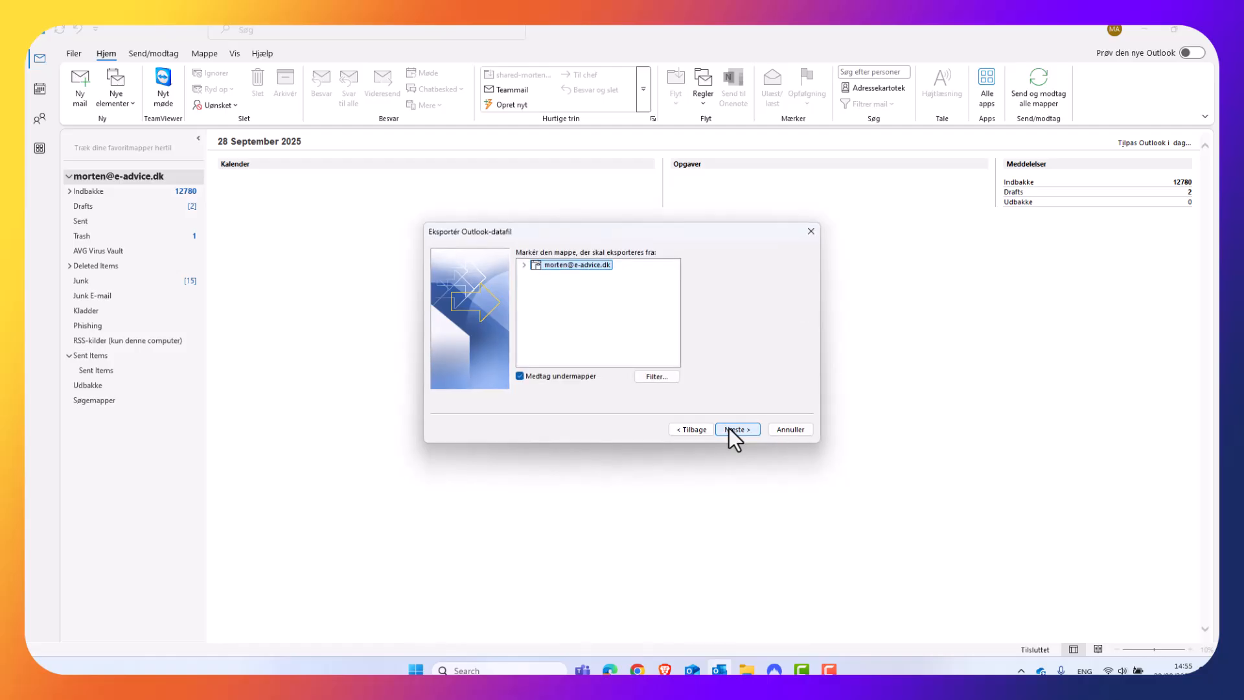
- Review the mailbox's folder tree and accept the top-level account with subfolders included as the export source
click(523, 266)
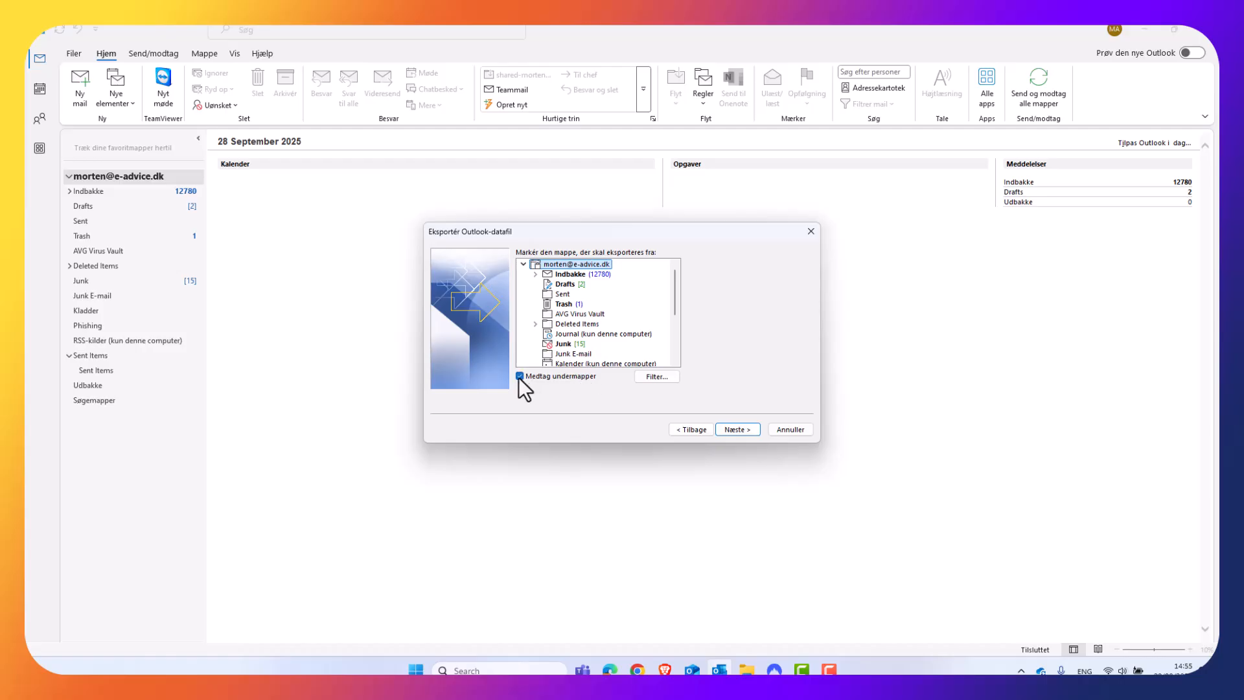
click(535, 275)
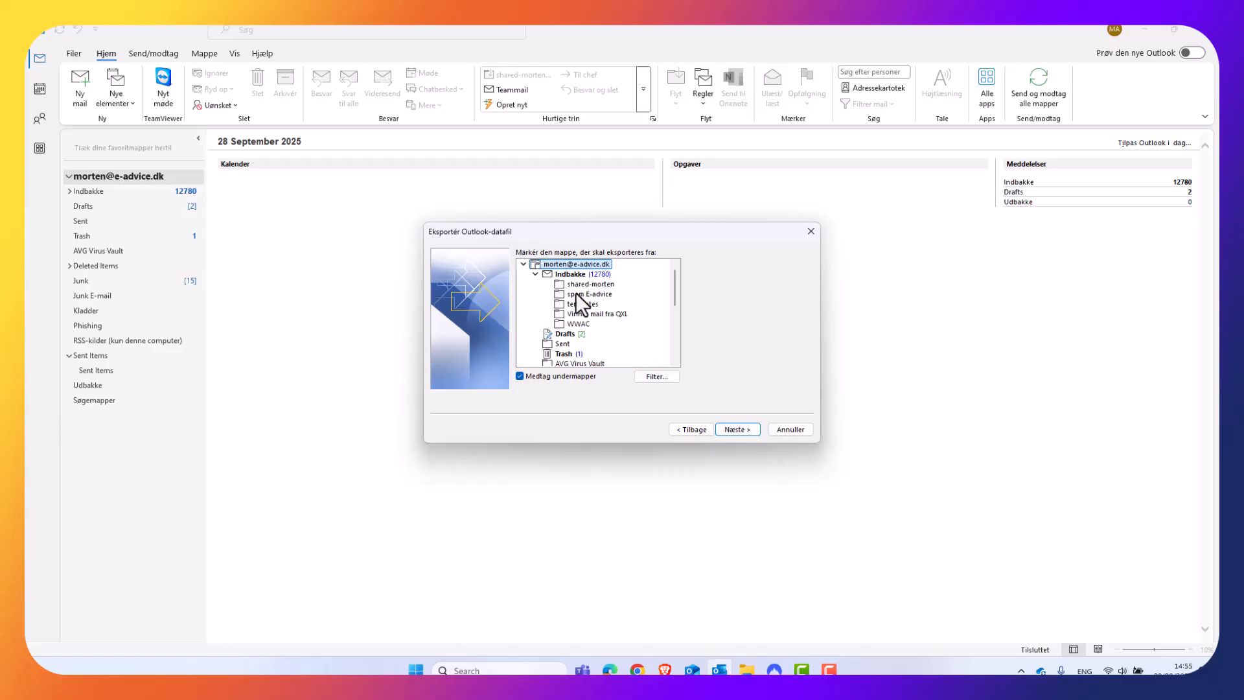
click(535, 274)
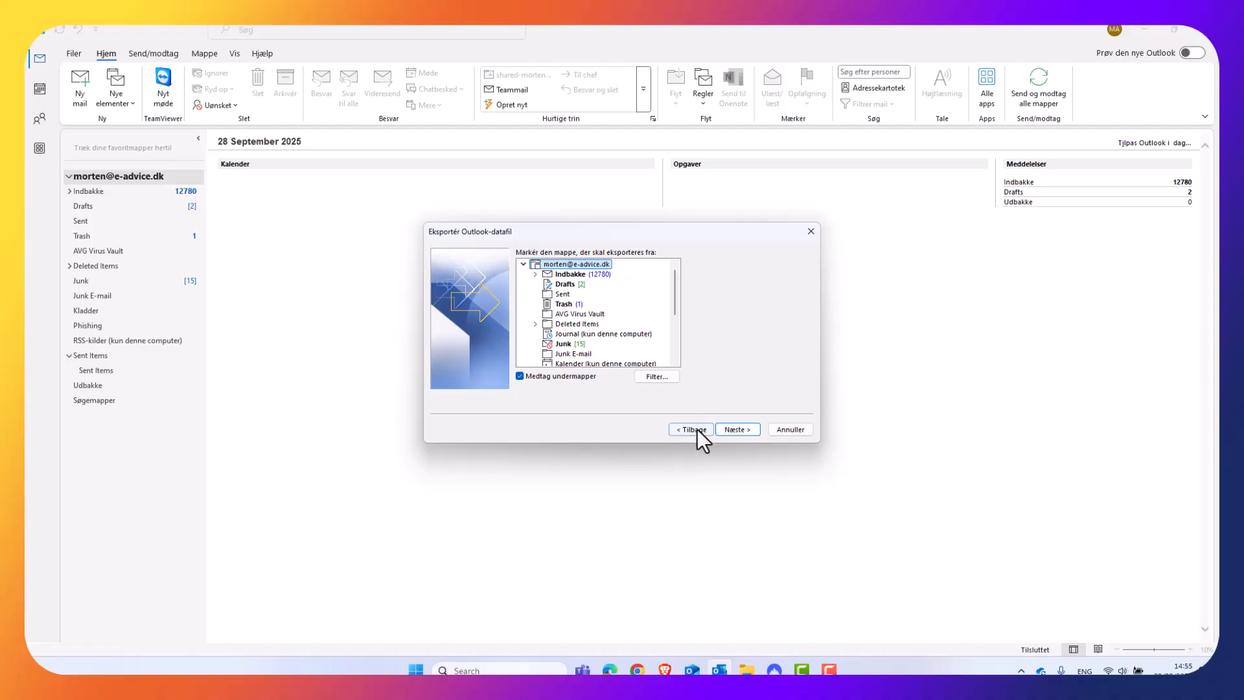
click(735, 429)
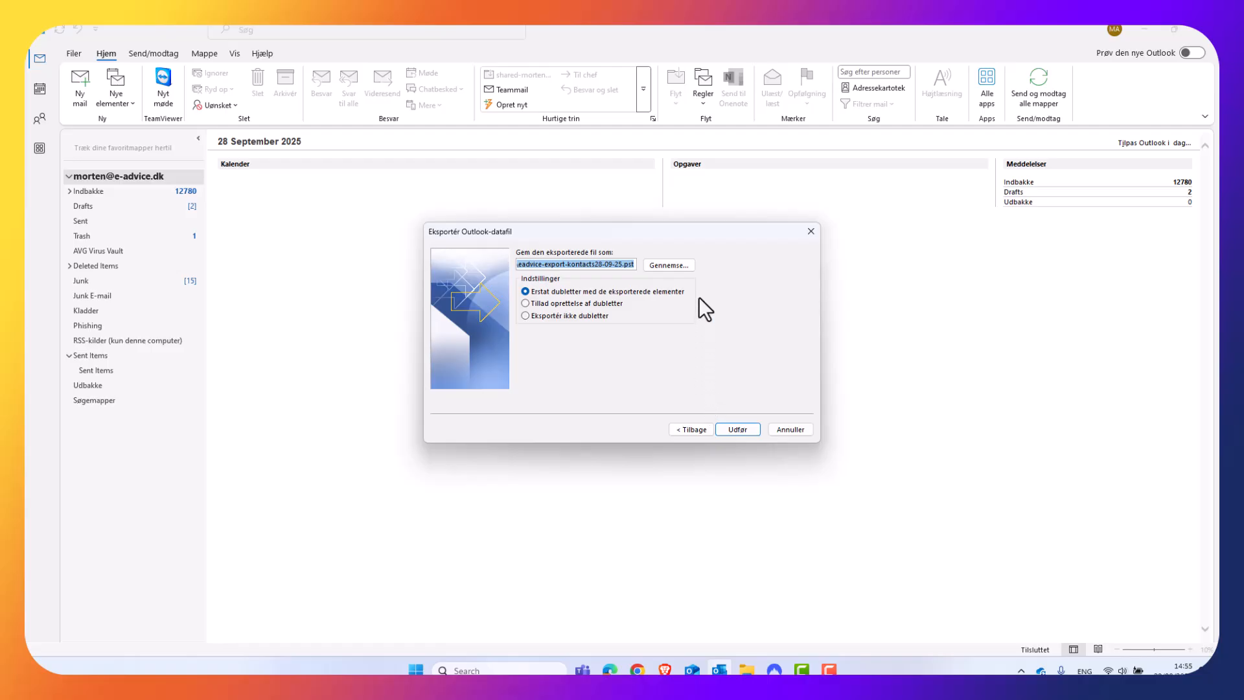
- Name the export file eadvice-export-mail-28-09-25 in the Outlook Exports folder and run the export without a password
click(671, 265)
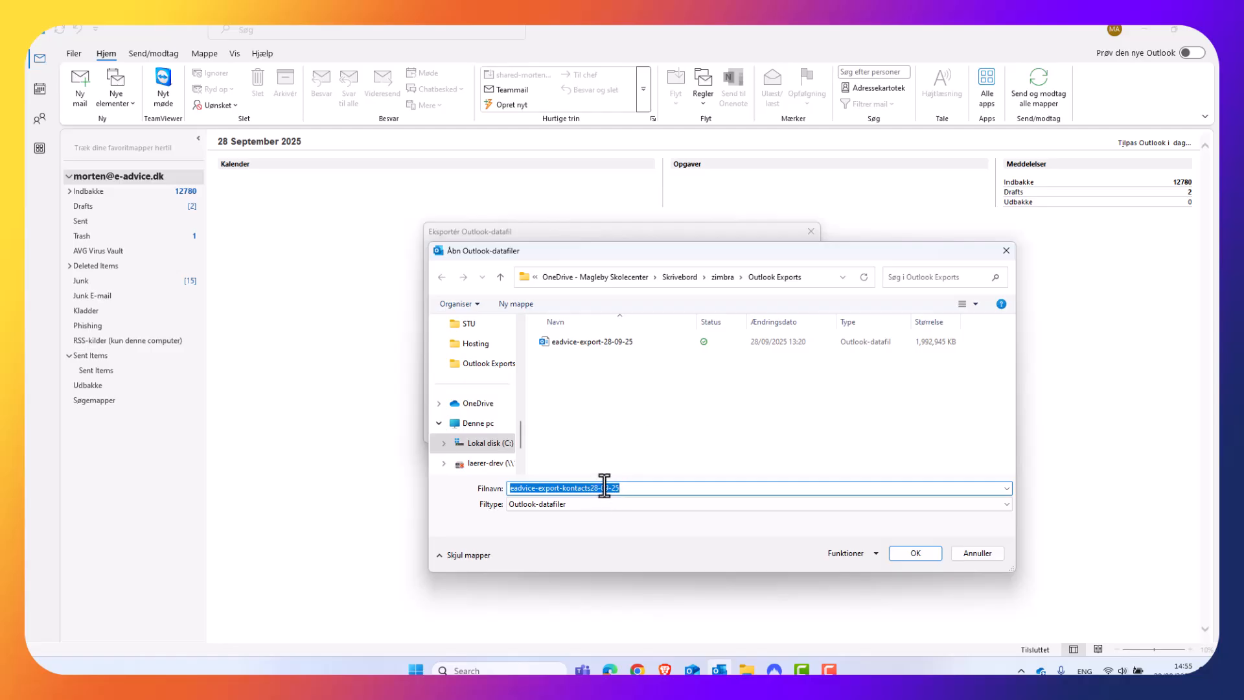
text(eadv)
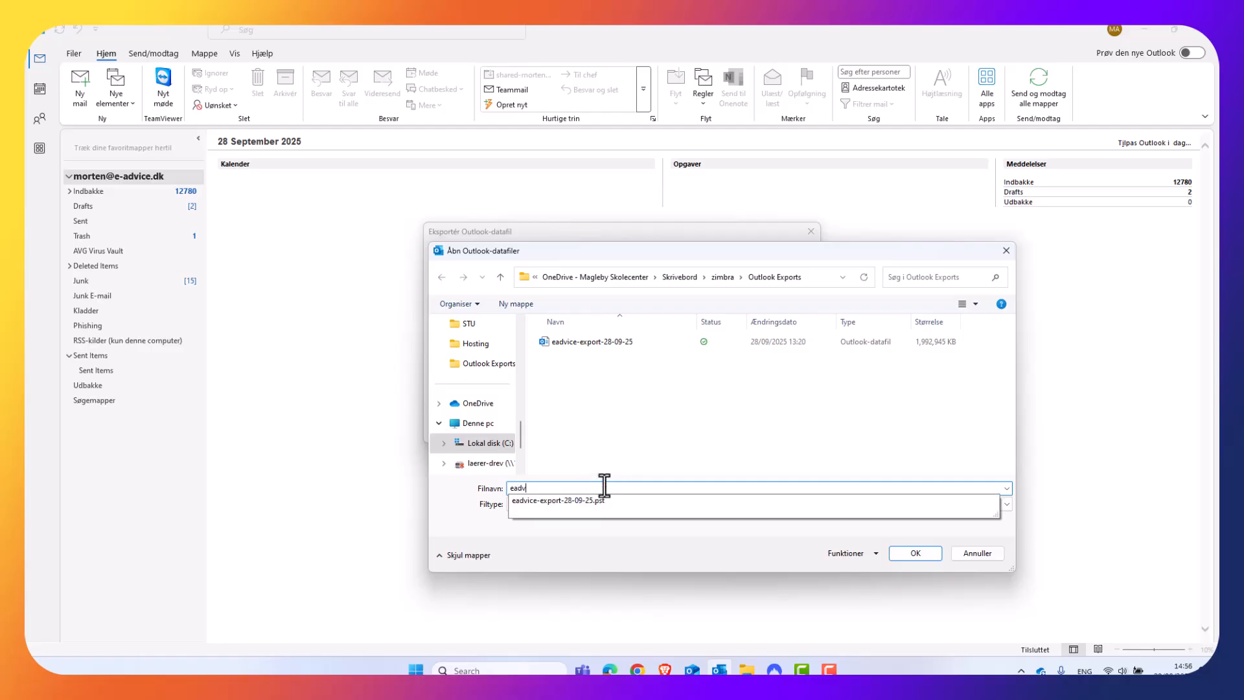
text(ice-export-mail)
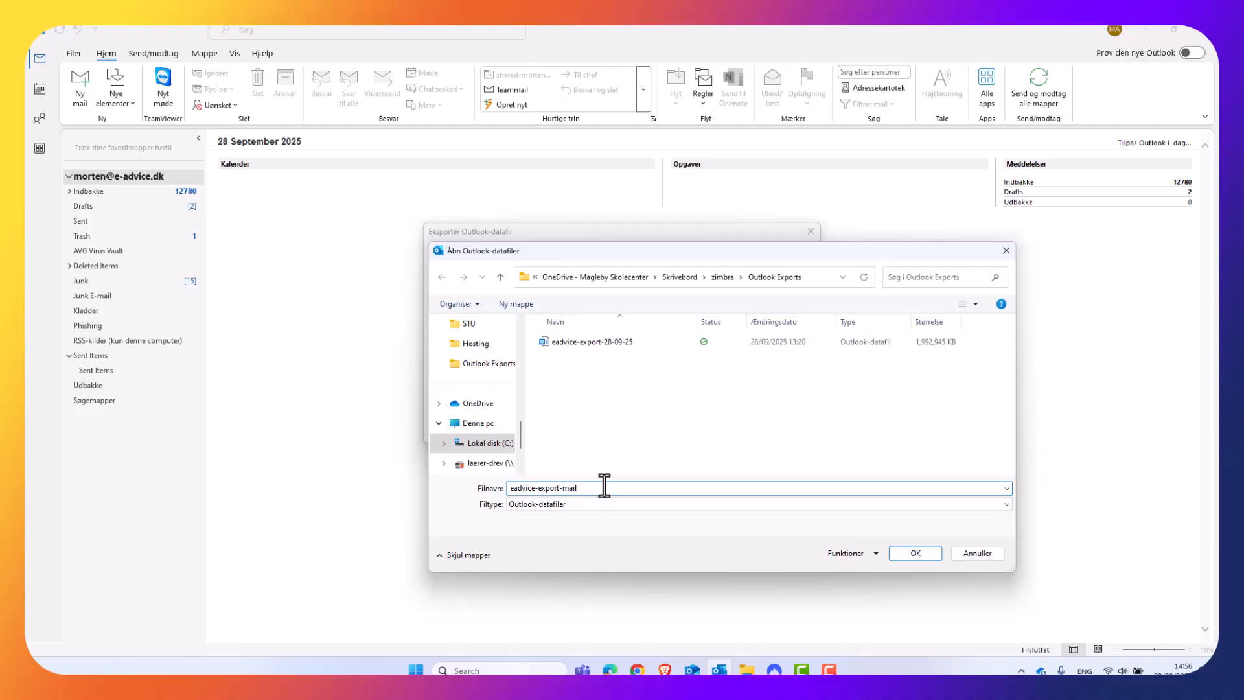
text(-28-09-25)
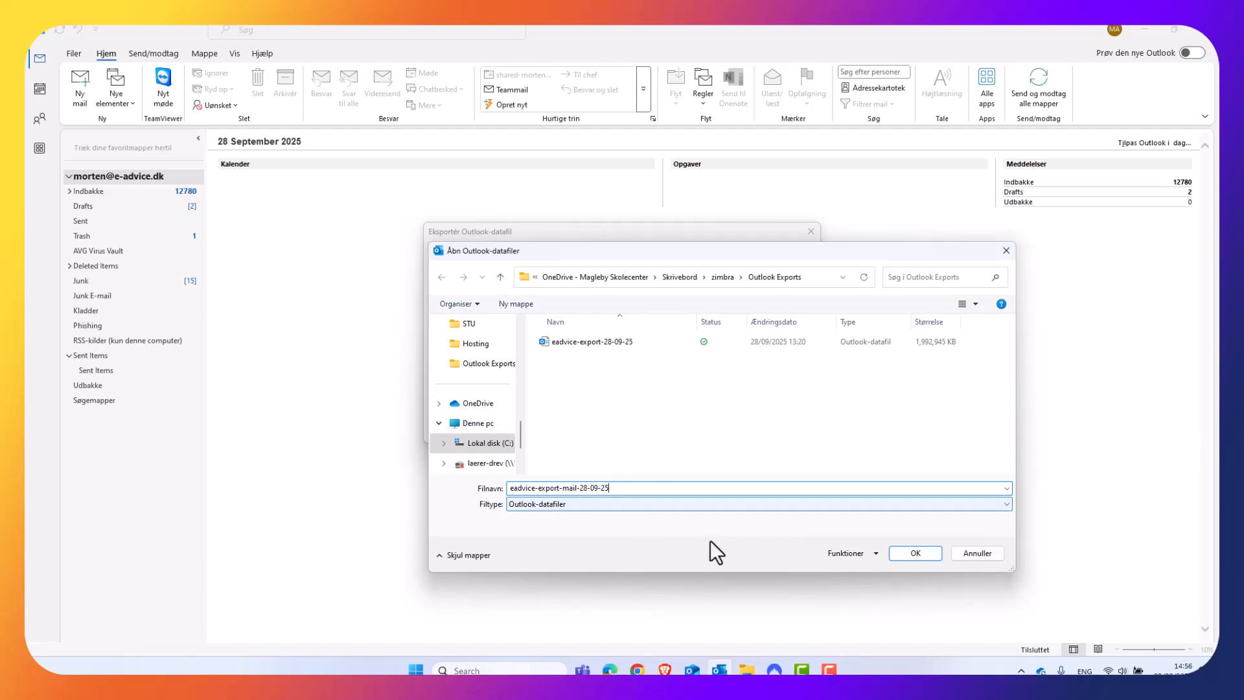
click(914, 553)
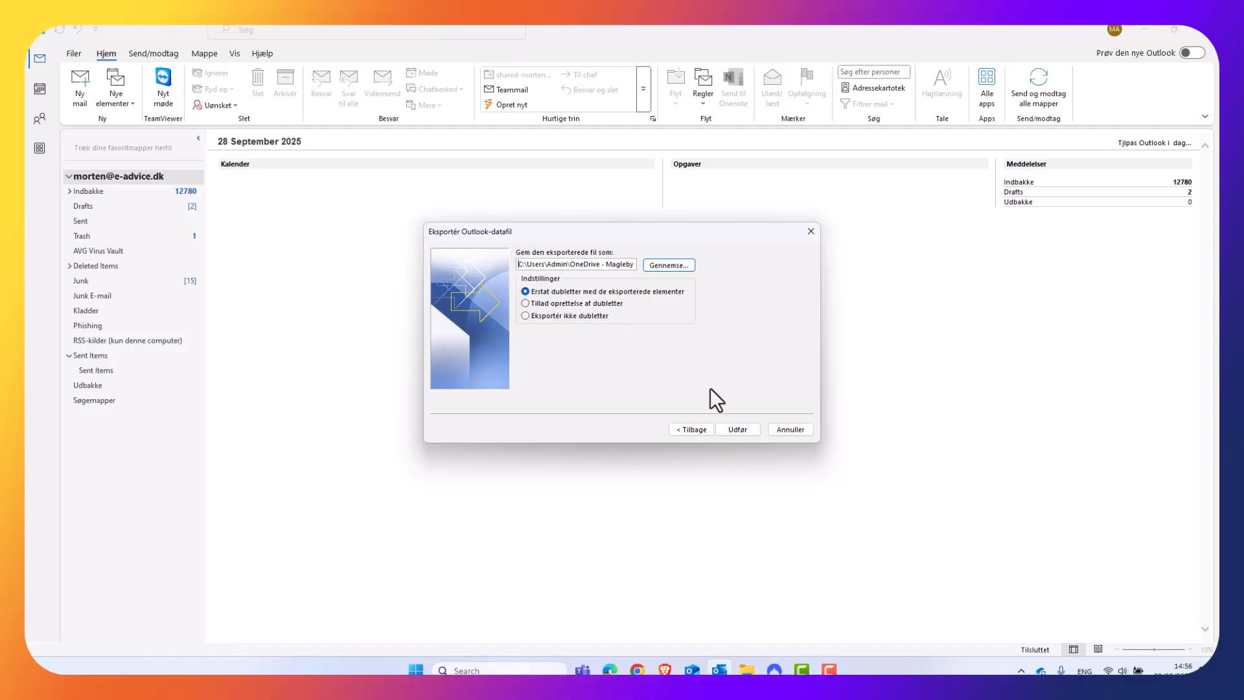
click(737, 429)
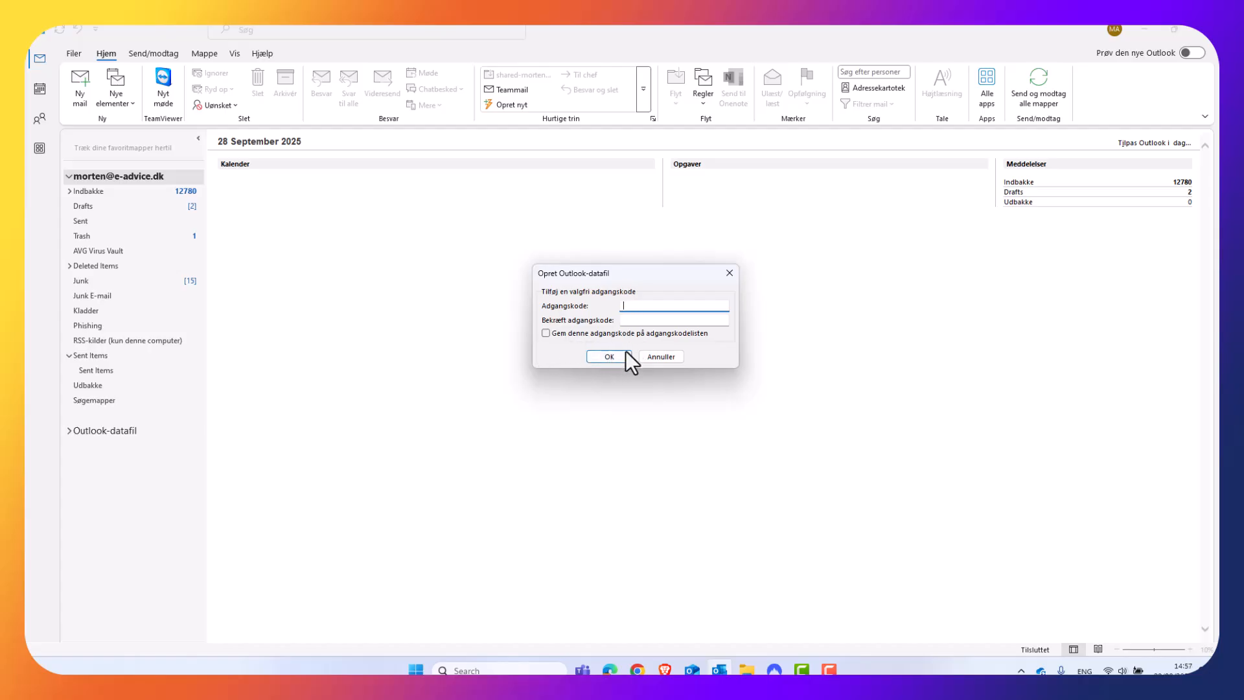
click(609, 356)
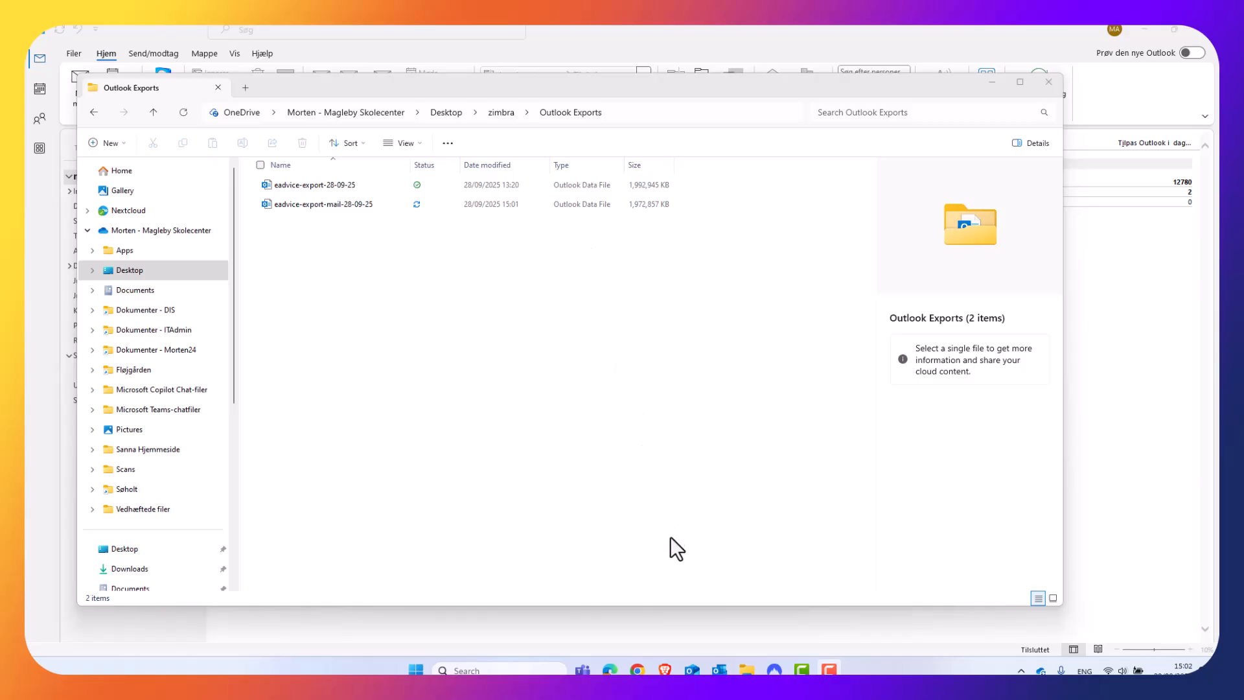
- Return to Outlook, open the contacts, and start another export to an Outlook-datafil (.pst)
click(721, 670)
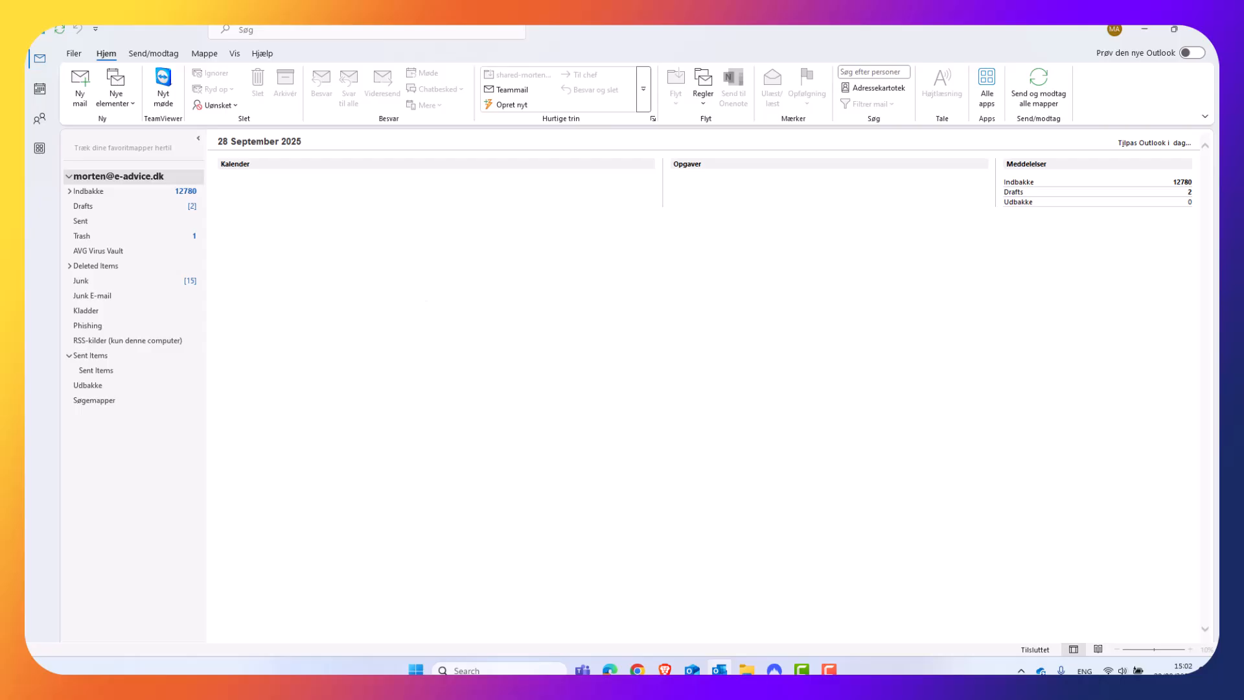
click(38, 118)
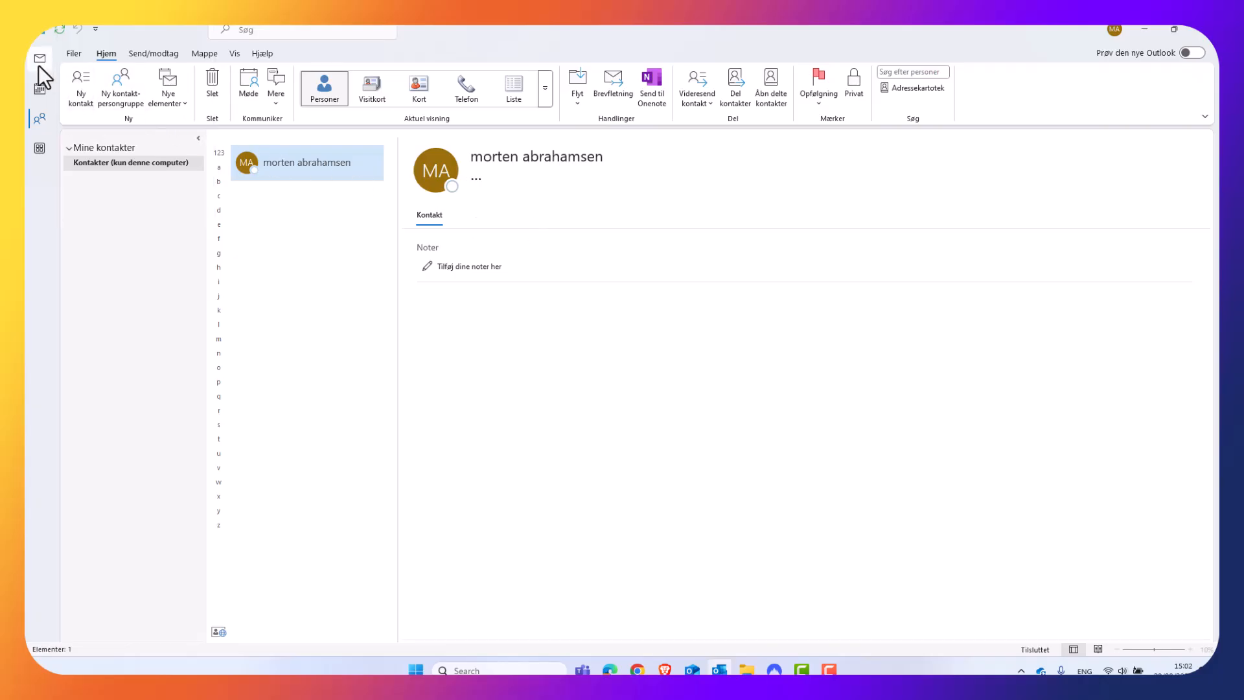
click(74, 55)
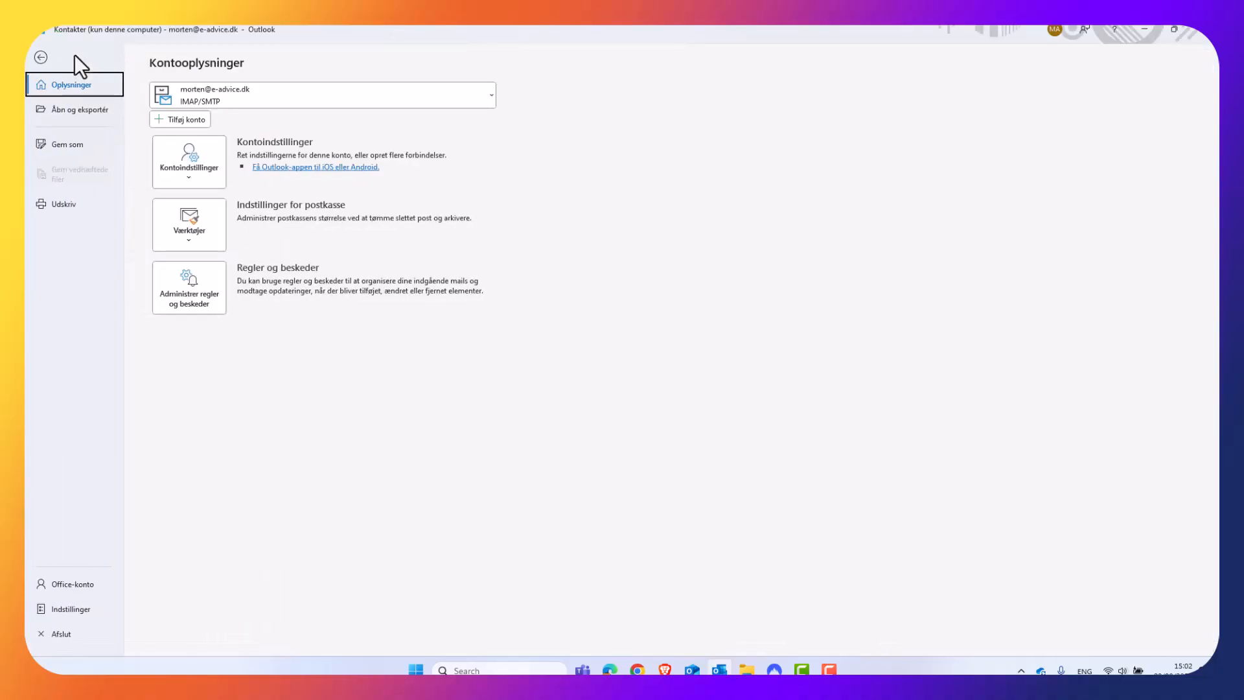
click(70, 112)
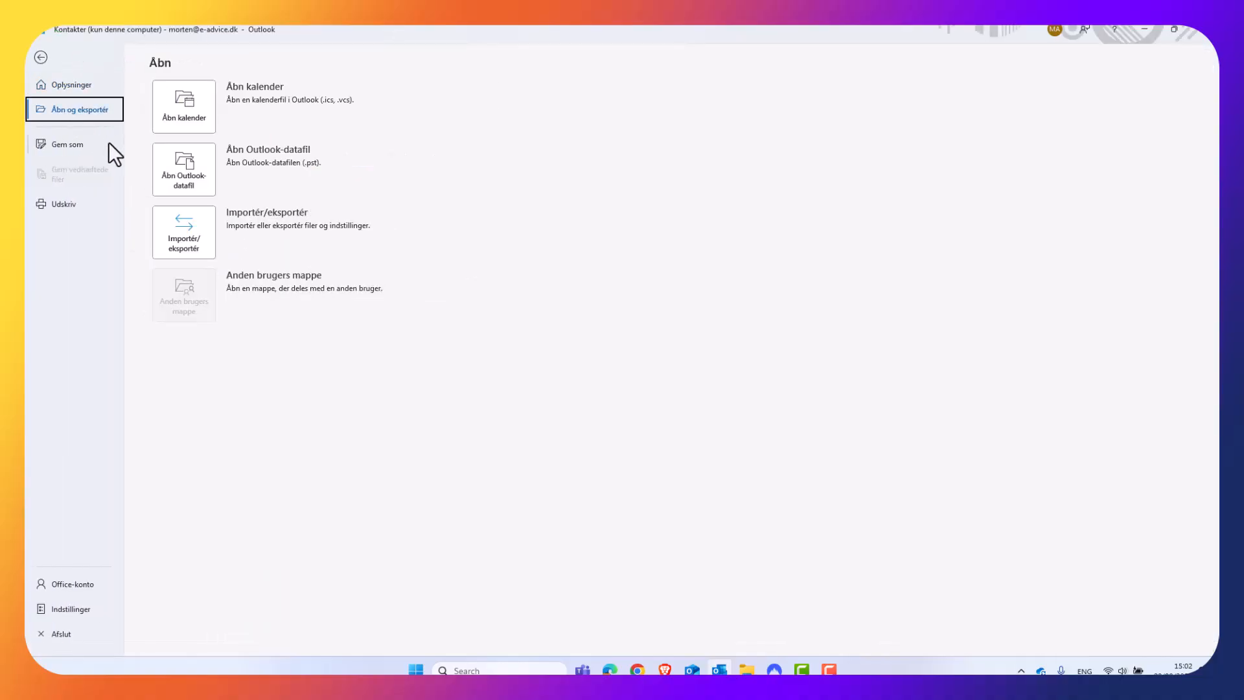
click(180, 237)
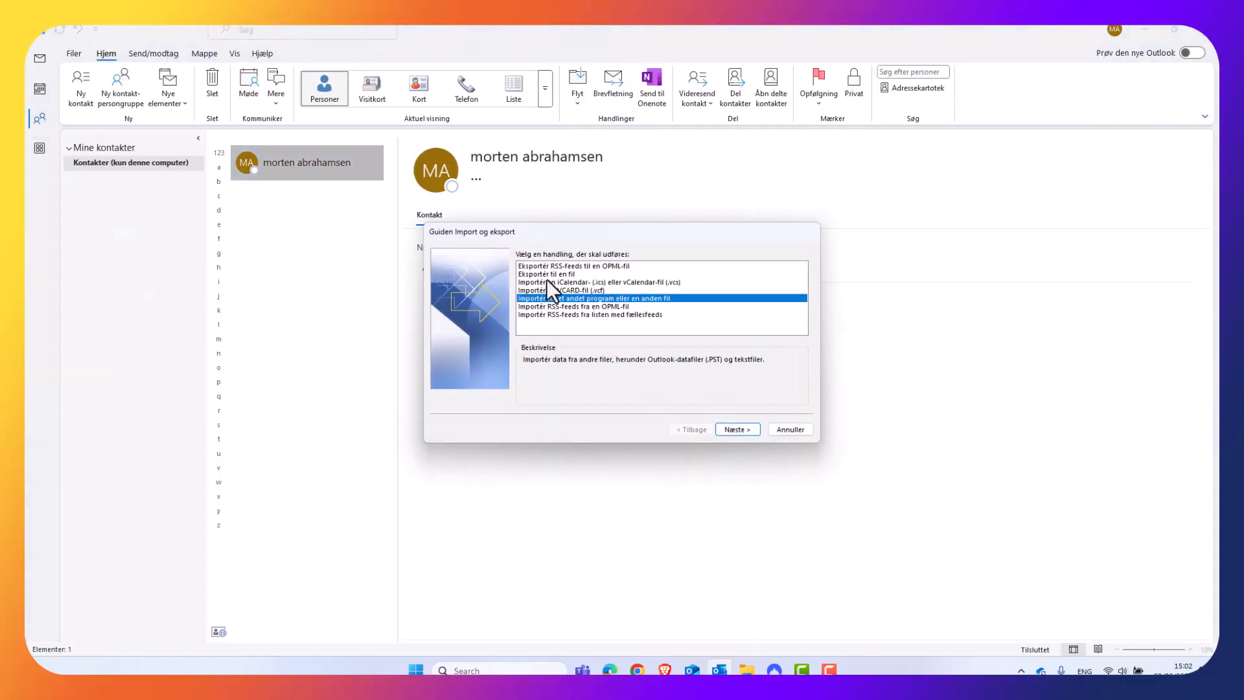
click(554, 275)
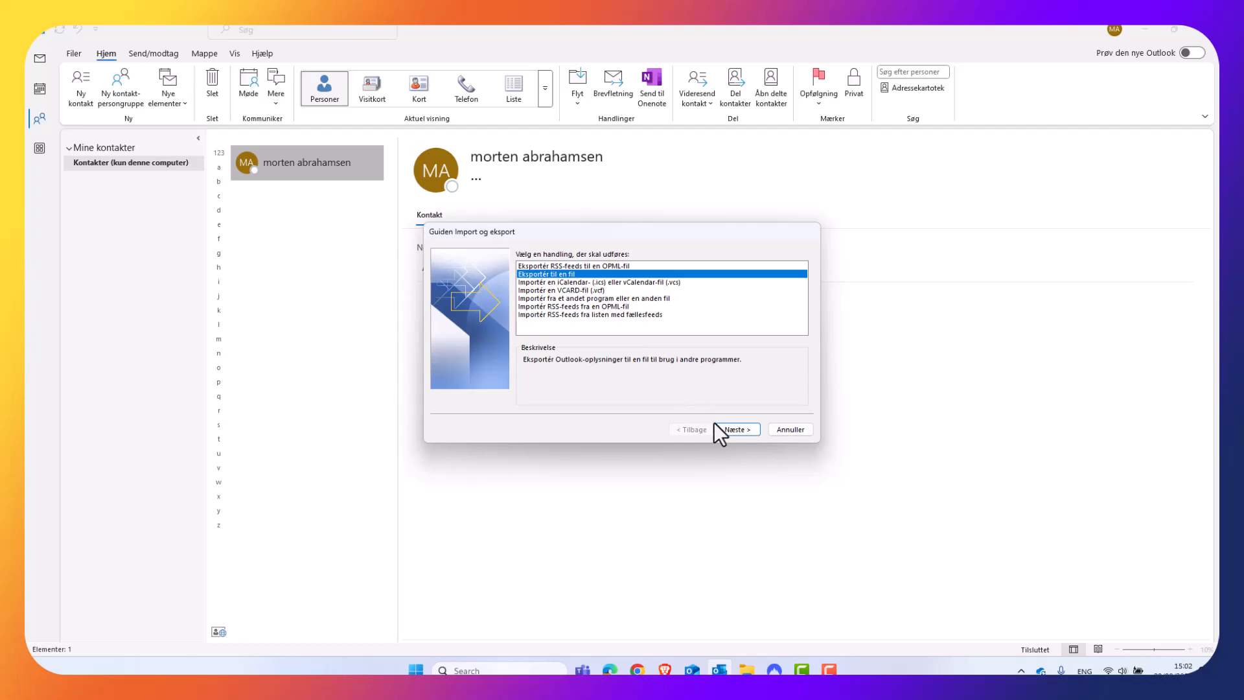
click(736, 431)
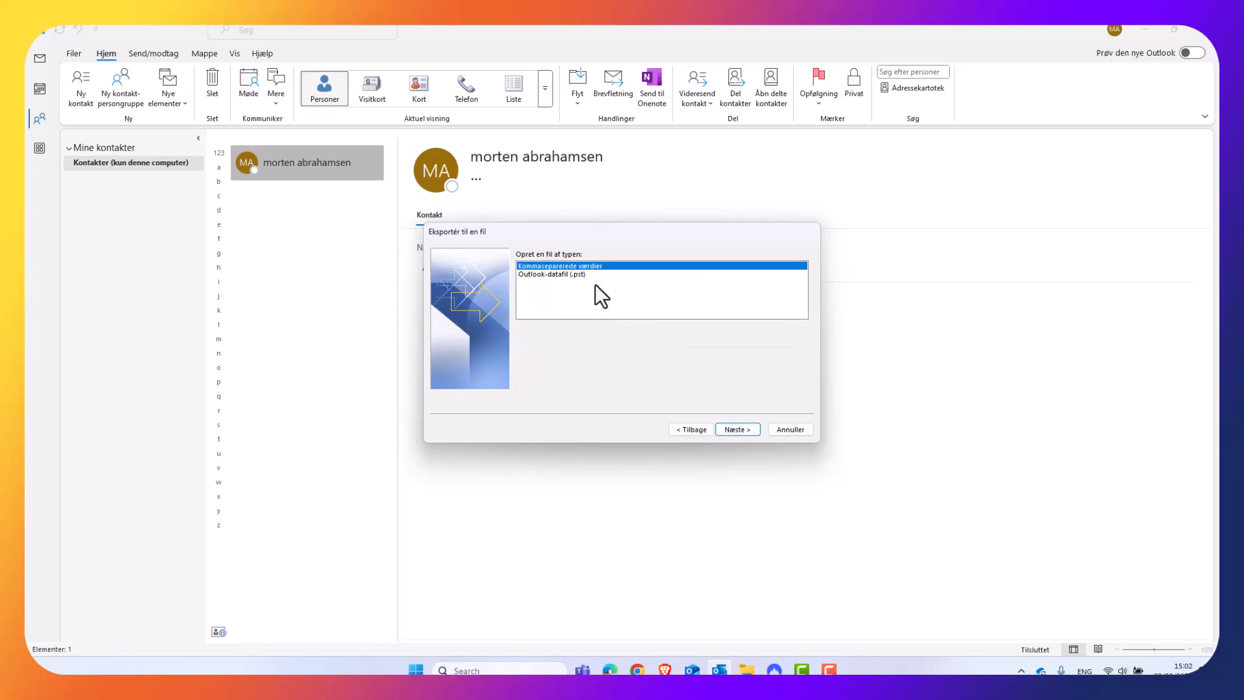
click(584, 275)
click(737, 431)
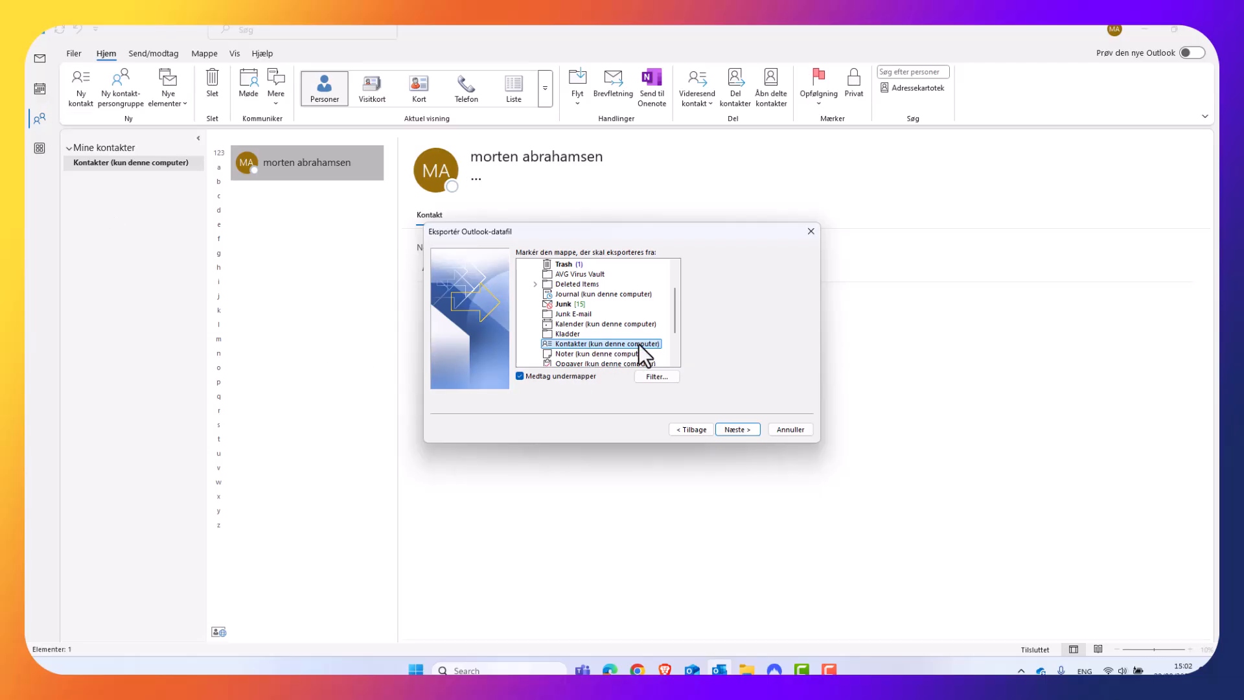
- Choose the folder Kontakter (kun denne computer) with subfolders included as the export source and continue
click(599, 324)
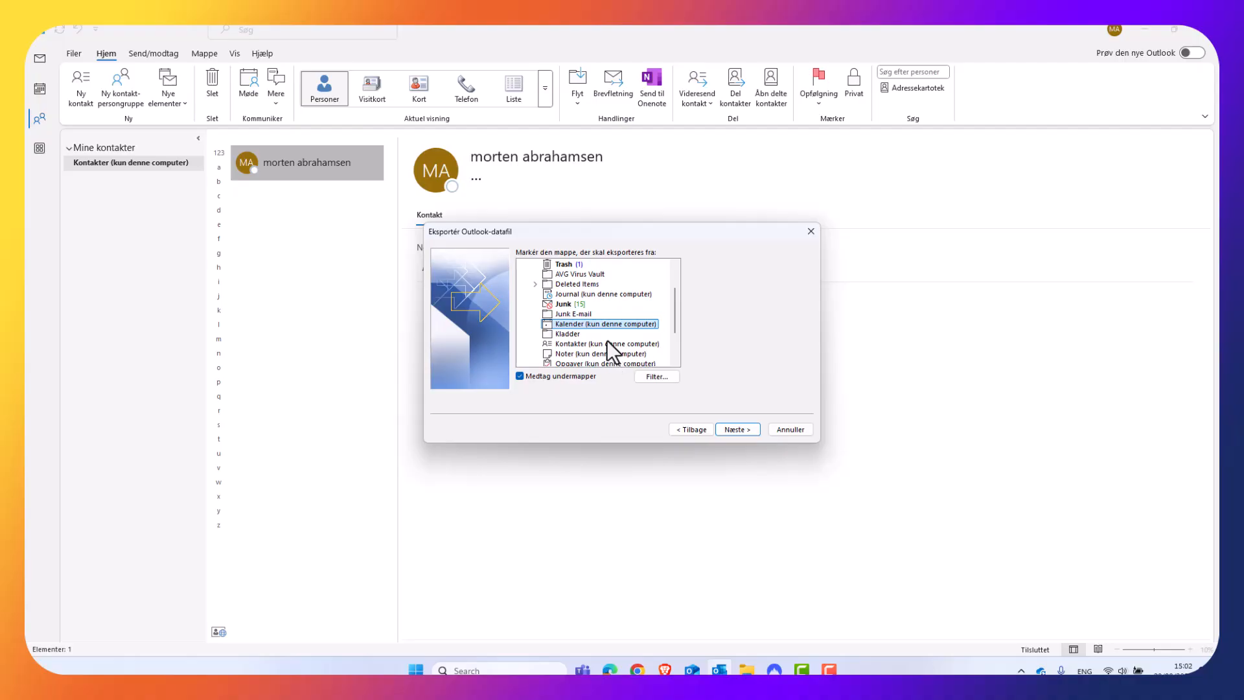
click(607, 343)
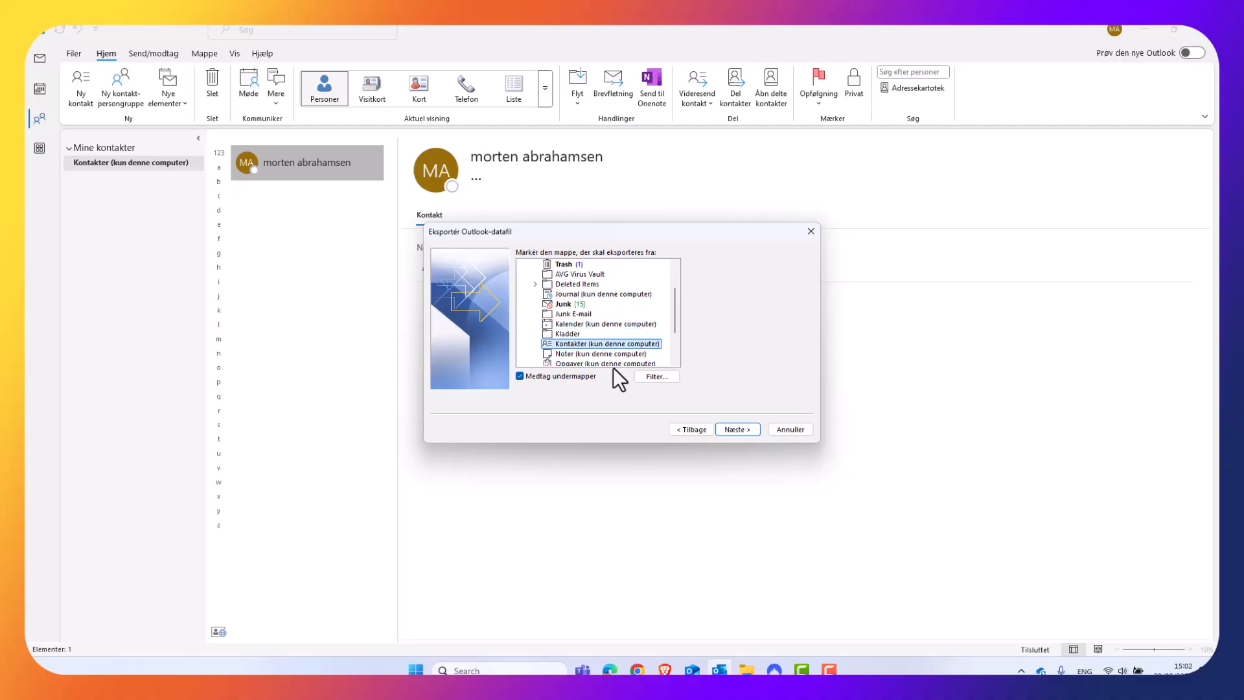
click(588, 325)
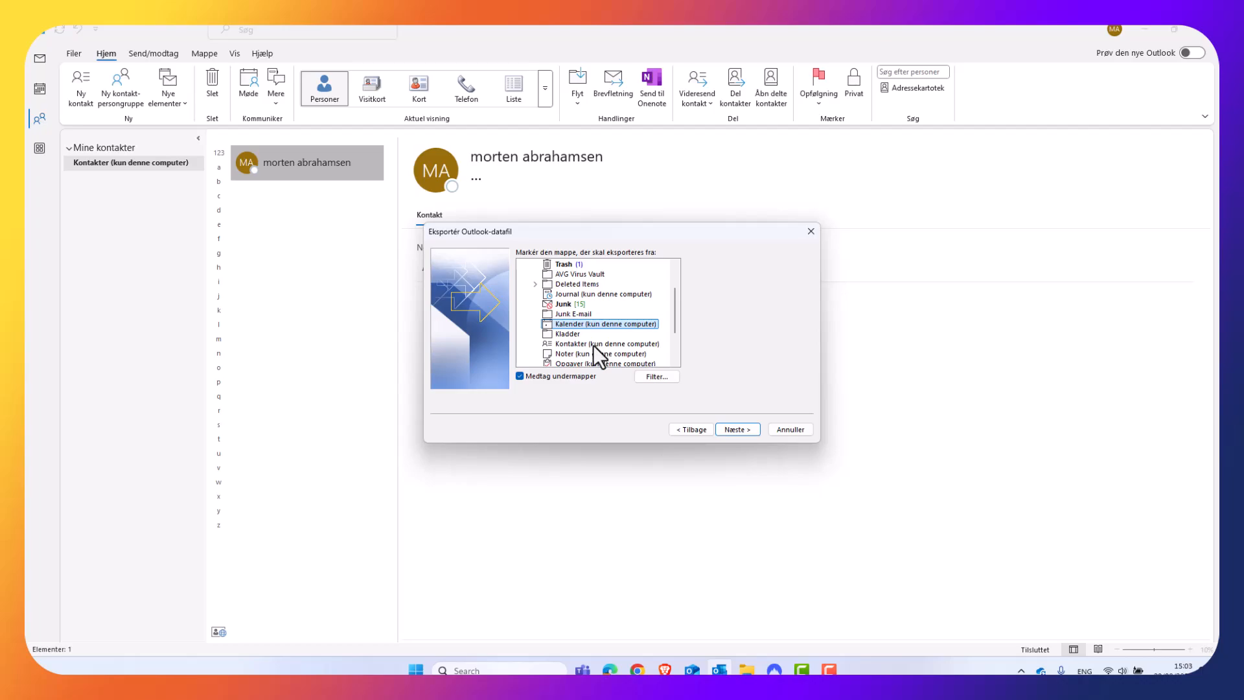
click(593, 344)
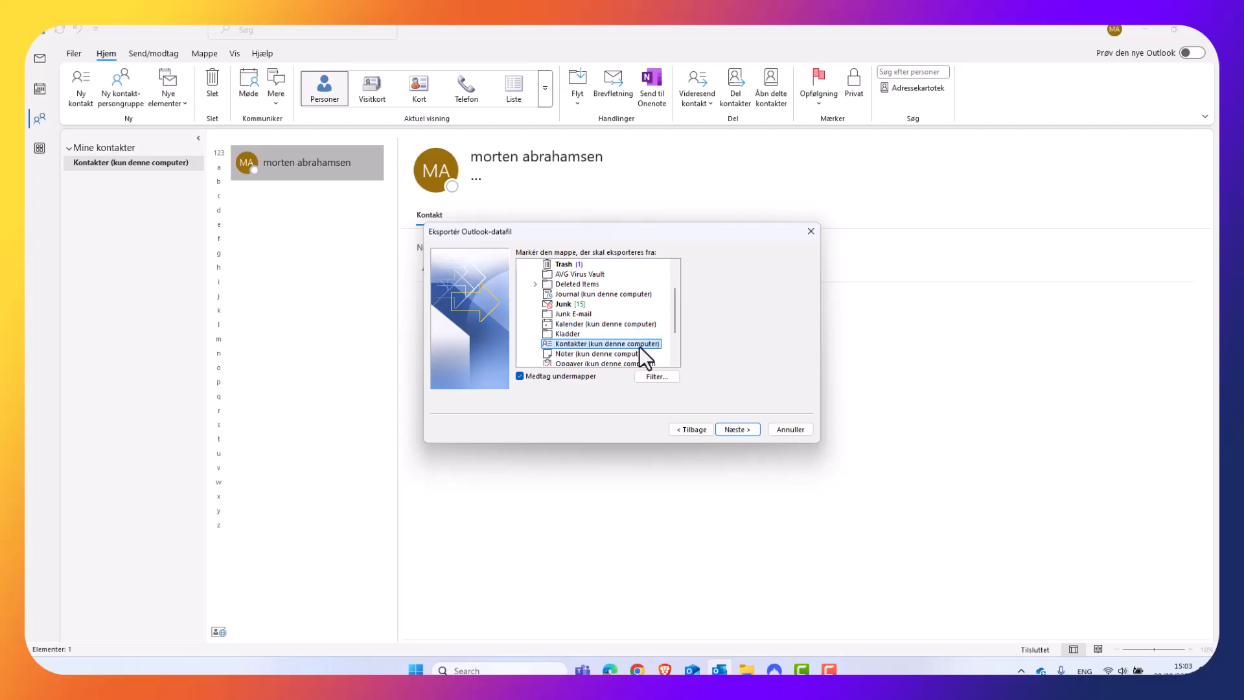
scroll(646, 347, down, 1)
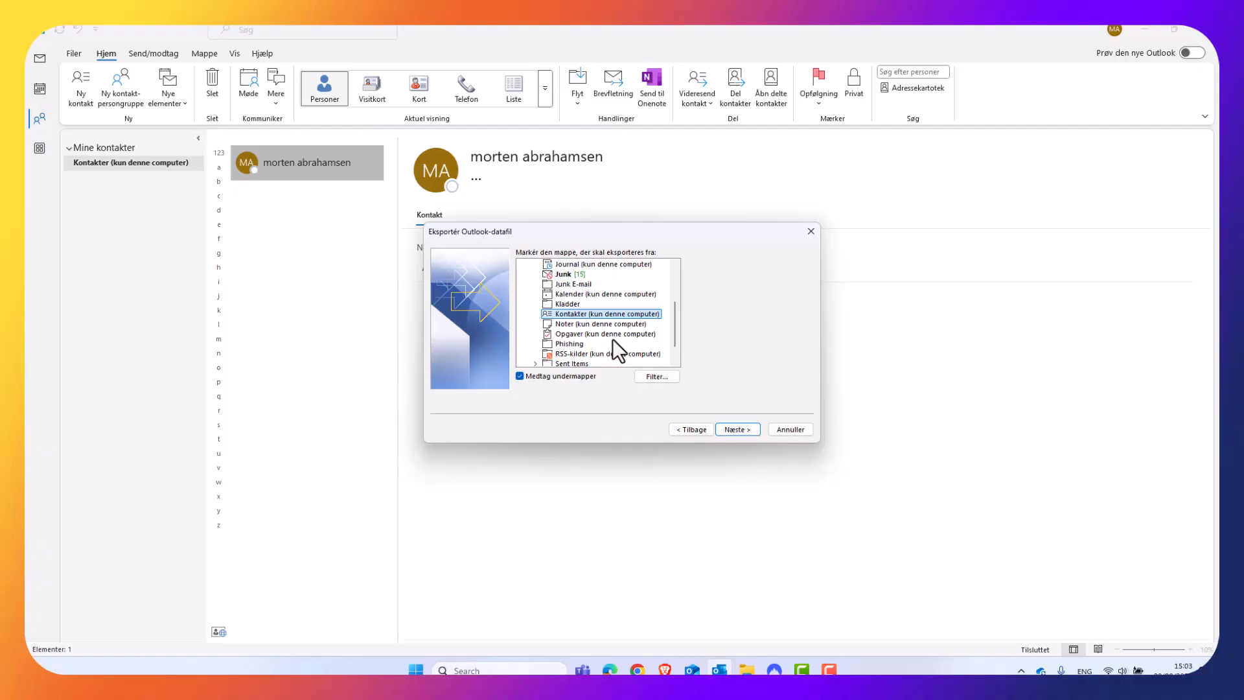
scroll(613, 340, up, 1)
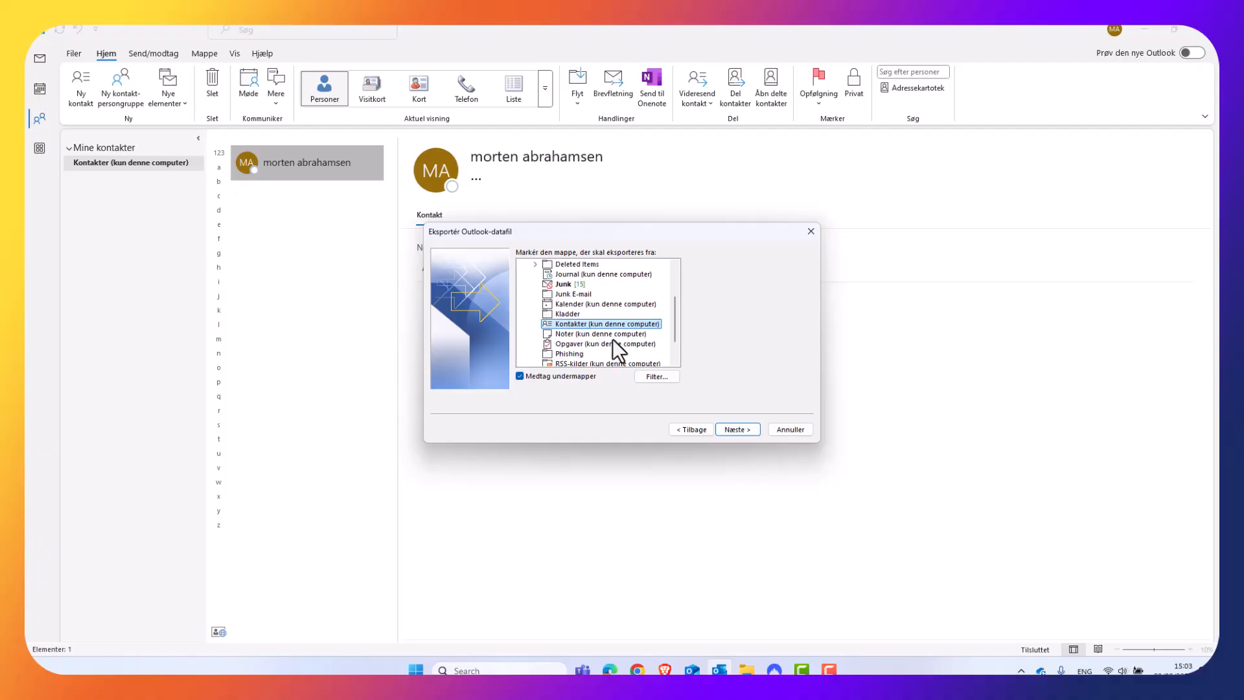
scroll(613, 339, up, 1)
scroll(613, 339, down, 1)
click(737, 430)
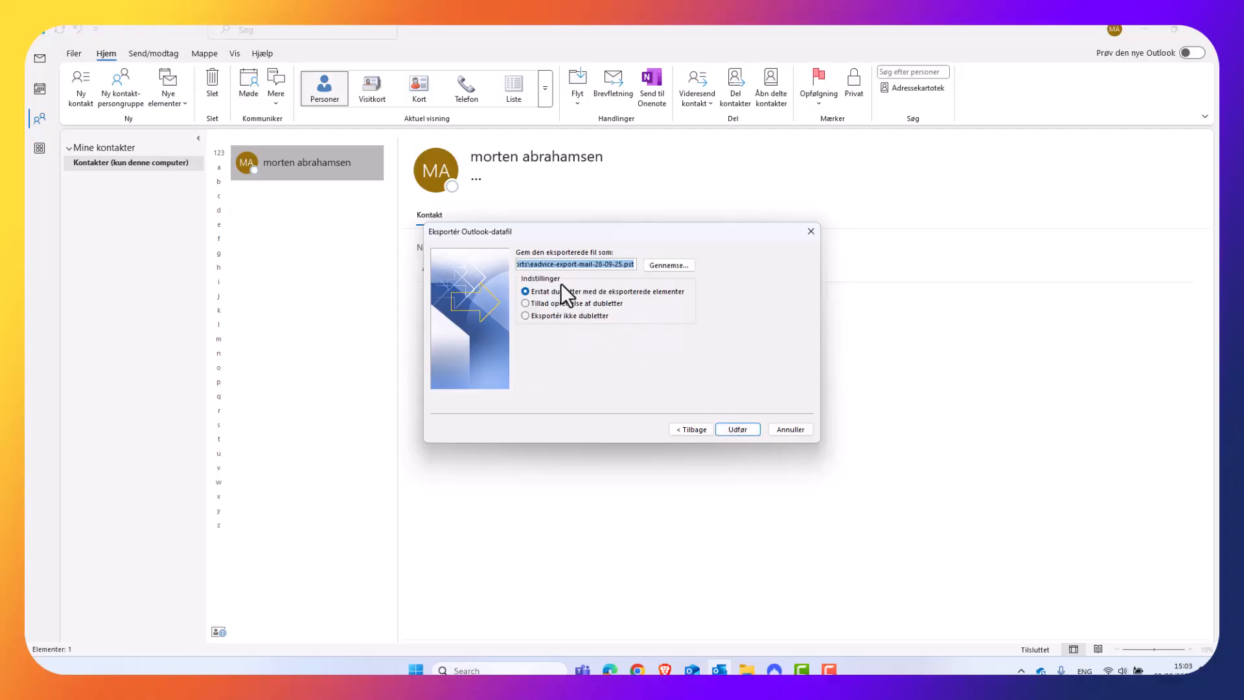
- Name the contacts export file eadvice-export-contacts-28-09-25 in the Outlook Exports folder and run the export without a password
click(673, 261)
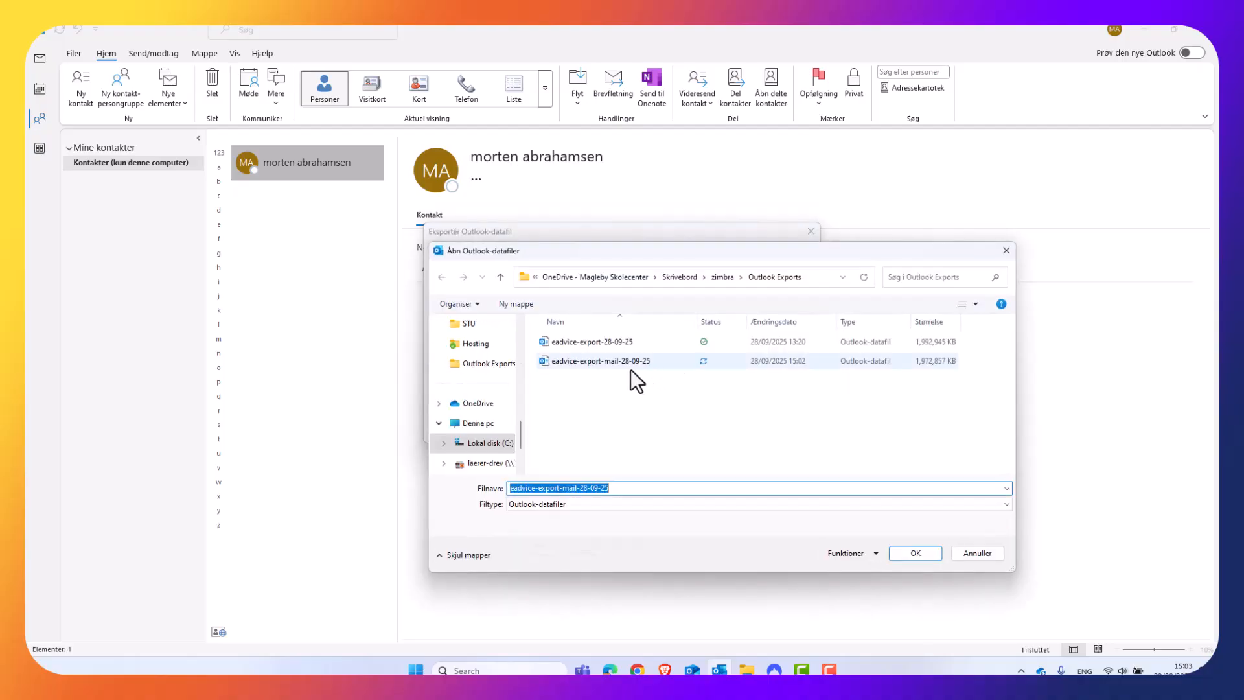
click(593, 361)
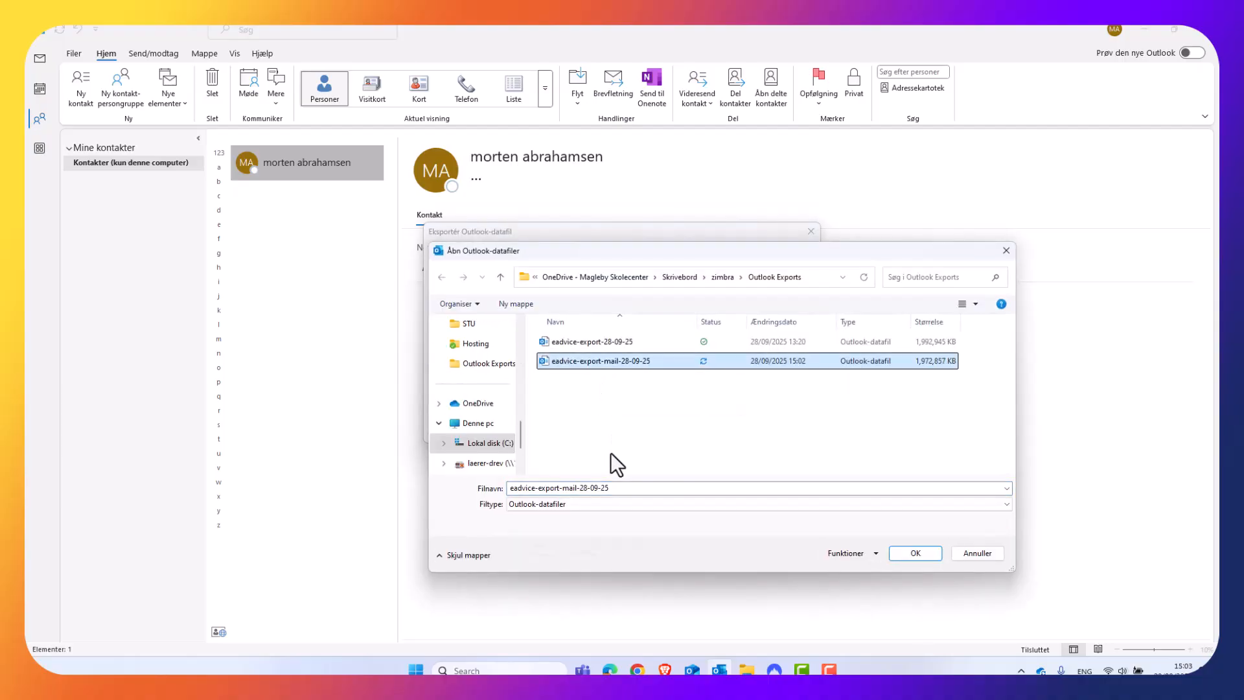
click(574, 489)
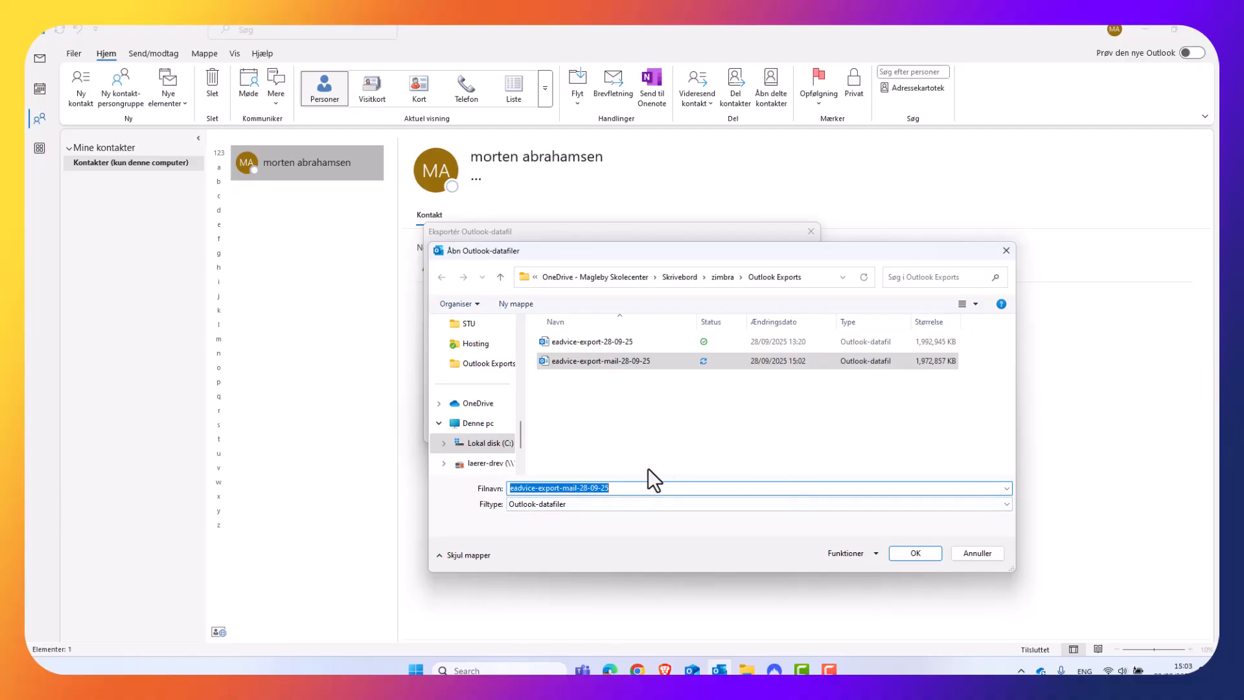
click(574, 488)
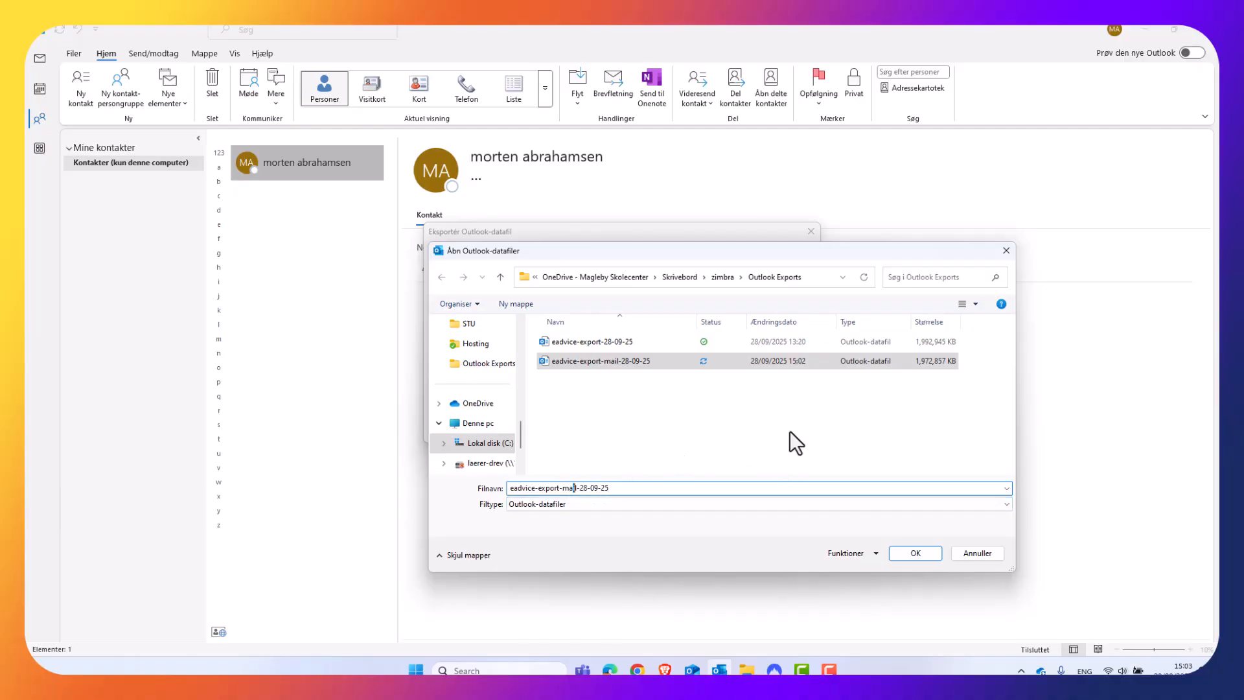
key(BackSpace)
key(BackSpace)
key(BackSpace)
key(BackSpace)
text(konta)
text(k)
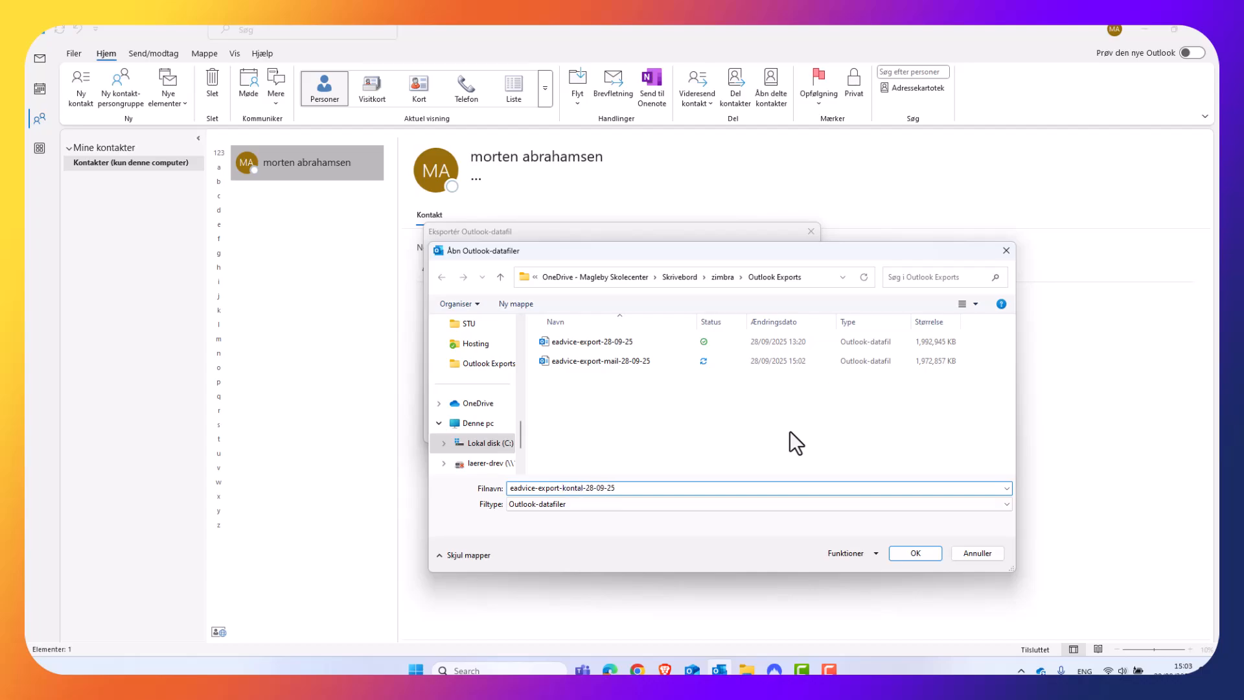
text(ts)
key(BackSpace)
key(Left)
key(Left)
key(BackSpace)
text(c)
key(Delete)
key(BackSpace)
key(BackSpace)
key(BackSpace)
key(BackSpace)
key(BackSpace)
key(BackSpace)
key(BackSpace)
text(contacts)
click(914, 552)
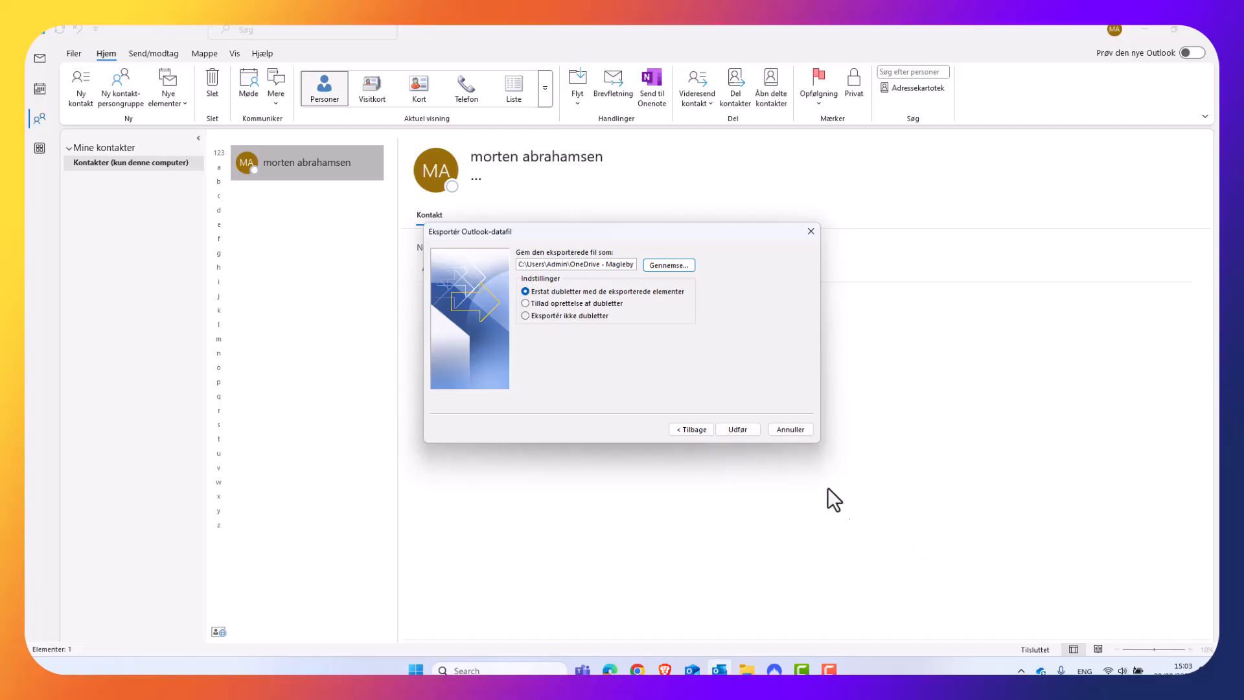
click(736, 431)
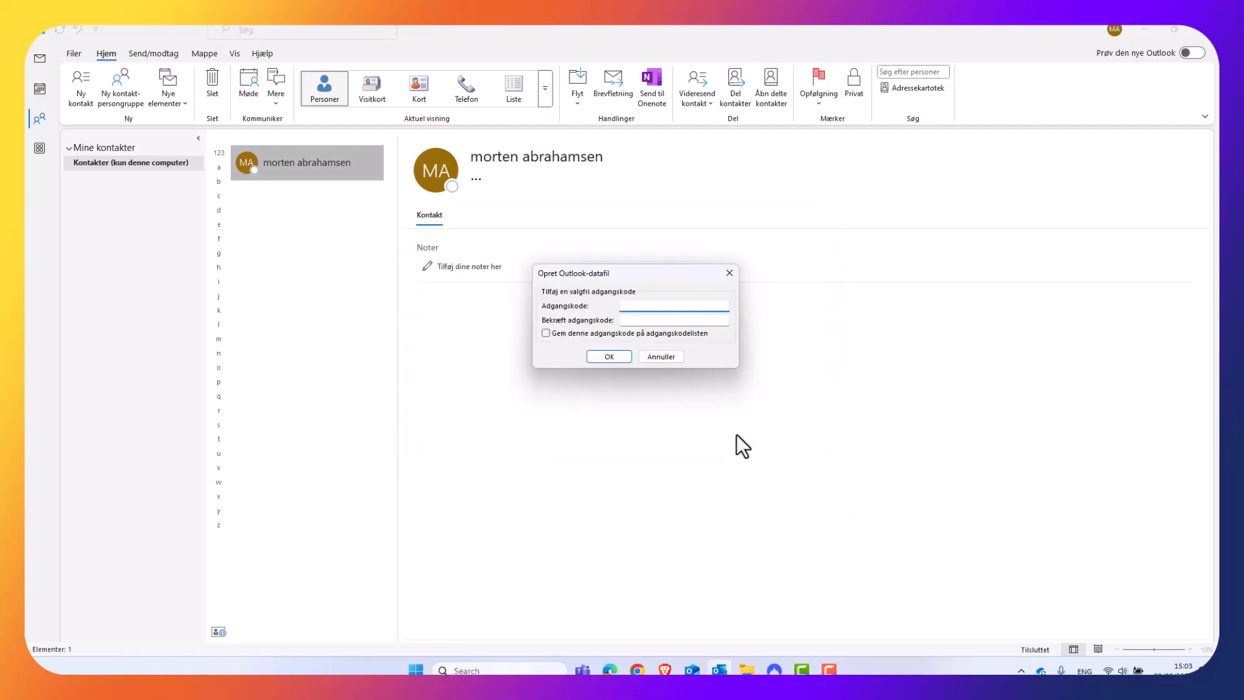
click(607, 357)
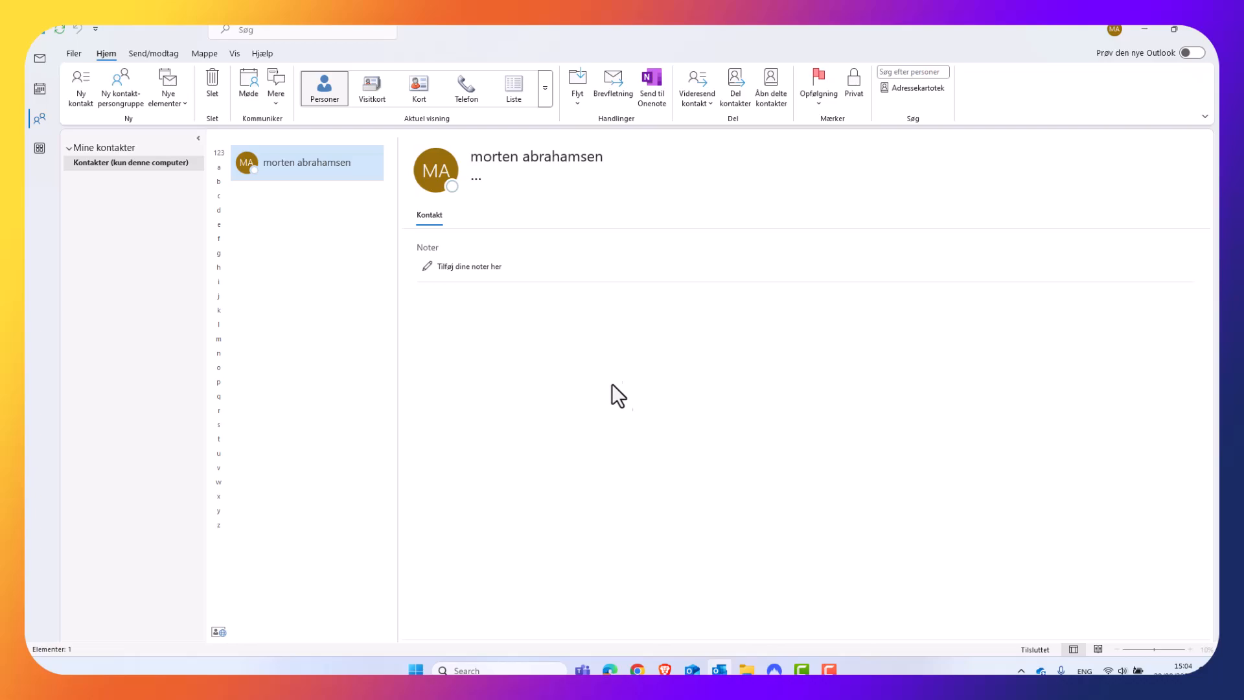
- Switch to File Explorer and check the exported contacts and mail data files in the Outlook Exports folder
click(747, 670)
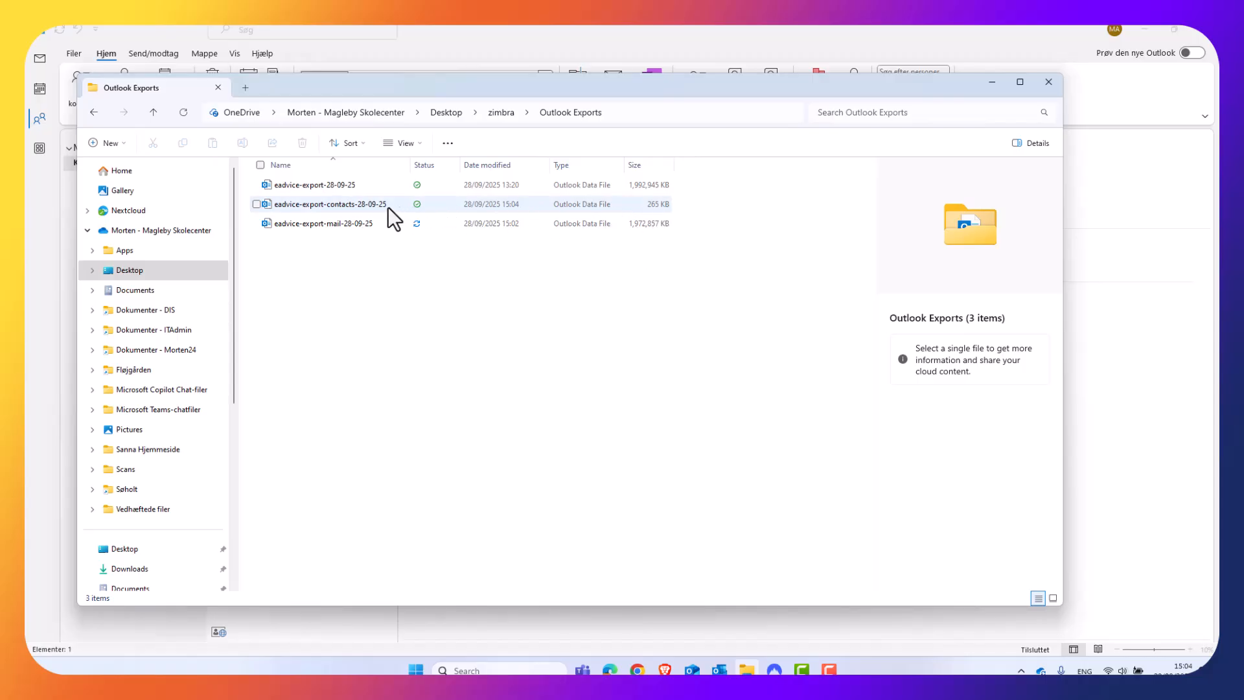
click(343, 226)
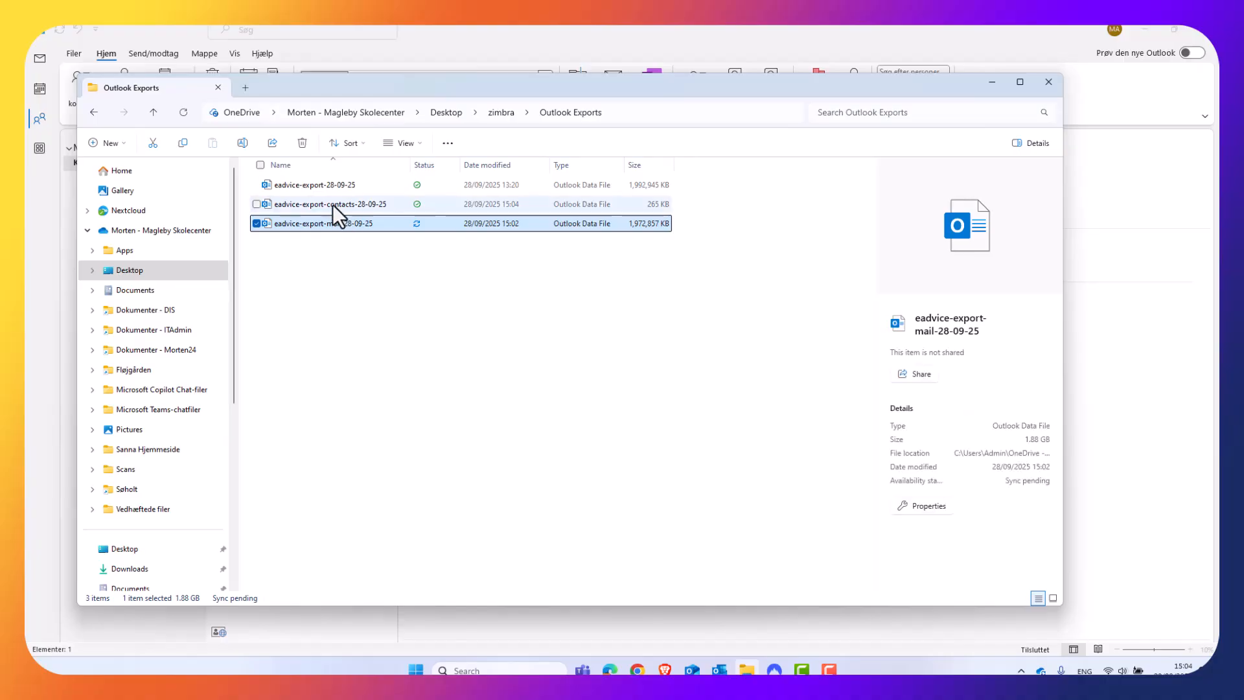
click(334, 205)
click(341, 227)
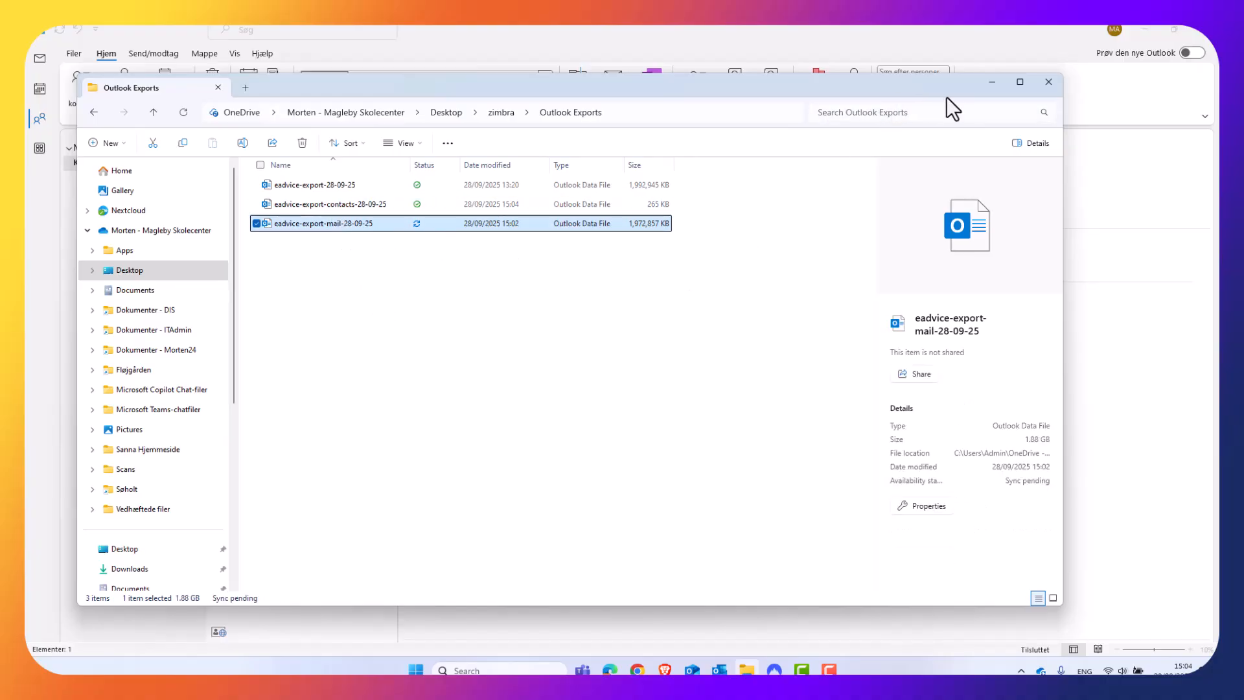
click(991, 90)
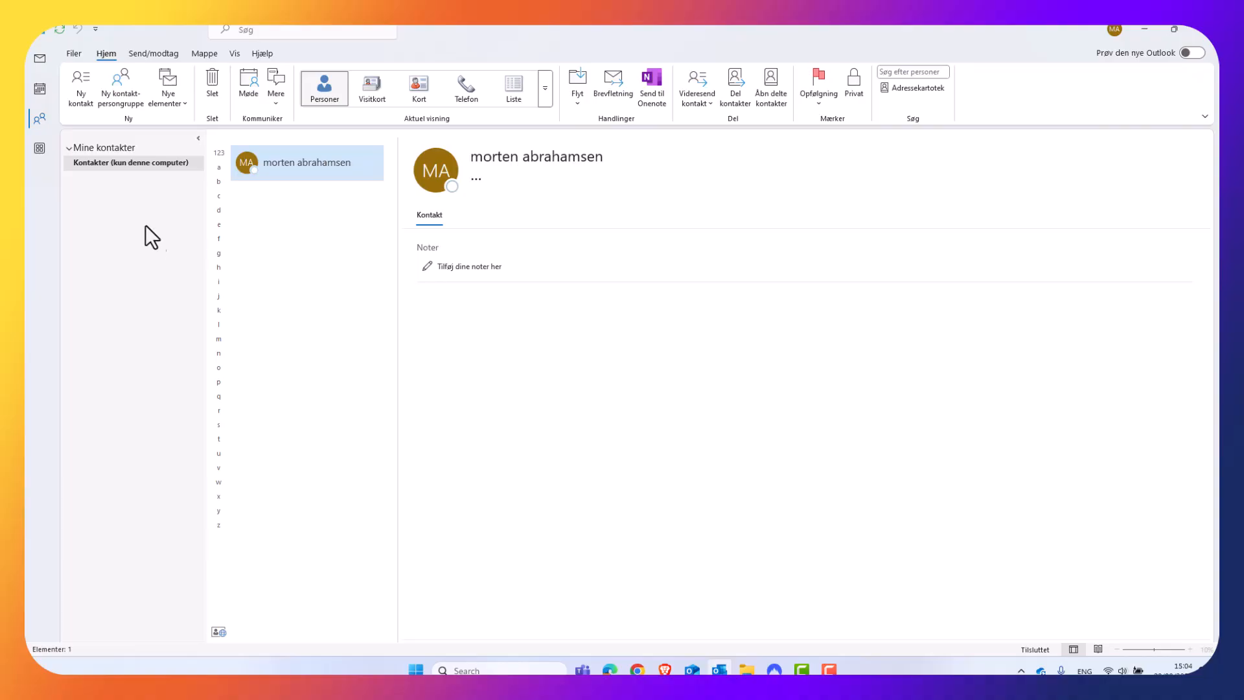
- View the mail folders in Outlook and return to File Explorer to inspect the contacts and mail export files again
click(36, 57)
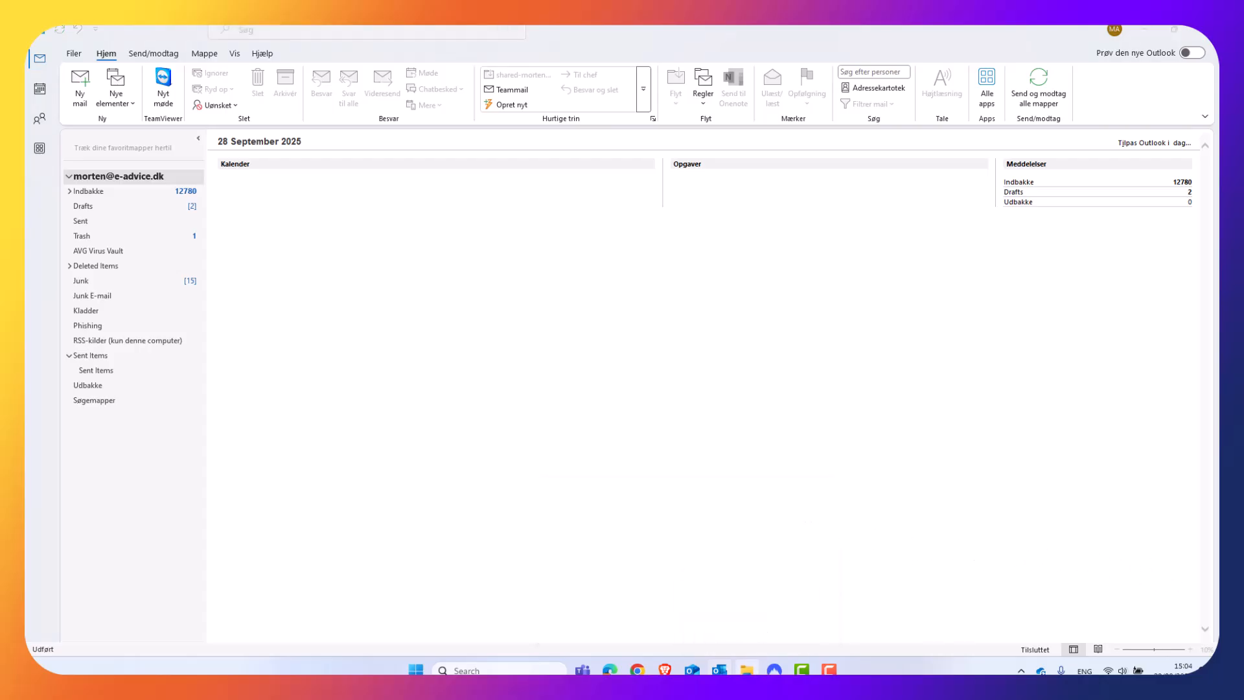
click(750, 671)
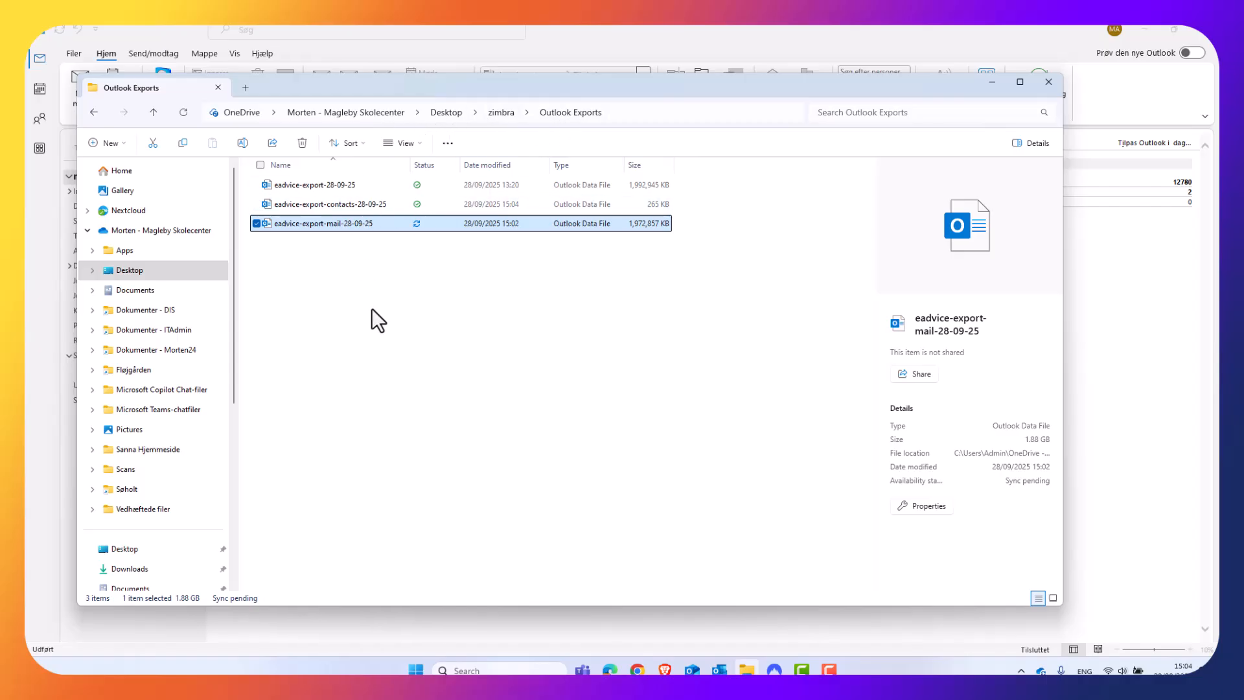
click(298, 201)
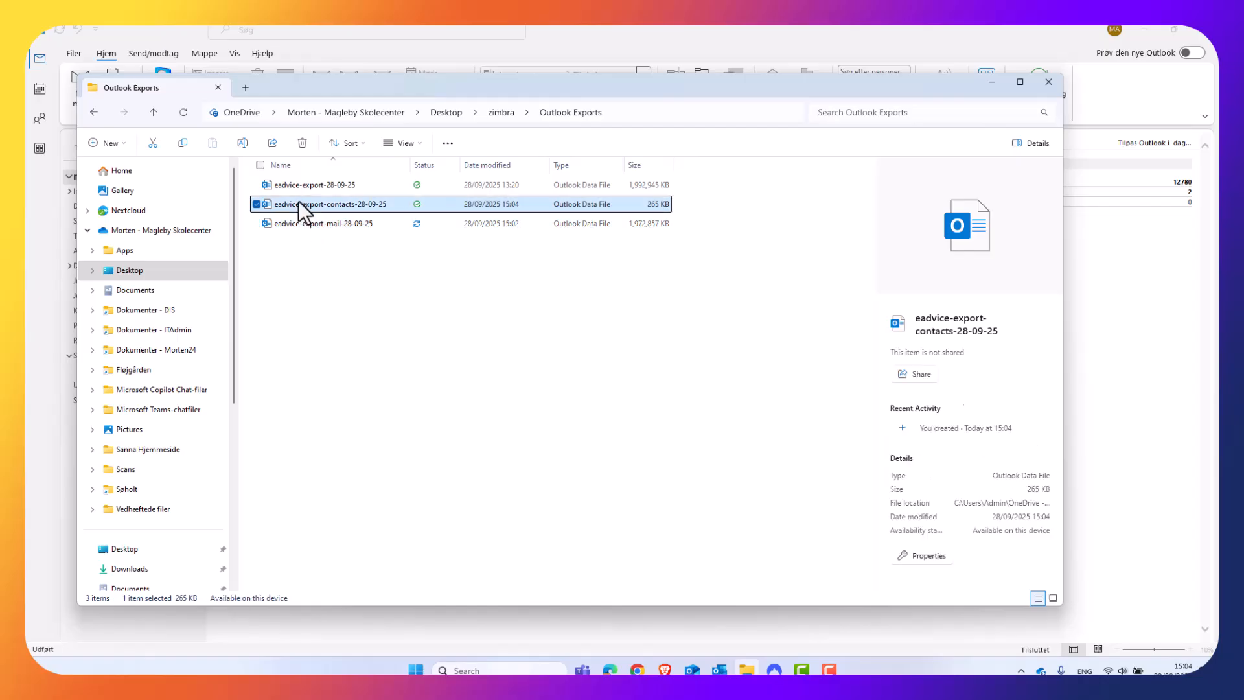
click(325, 227)
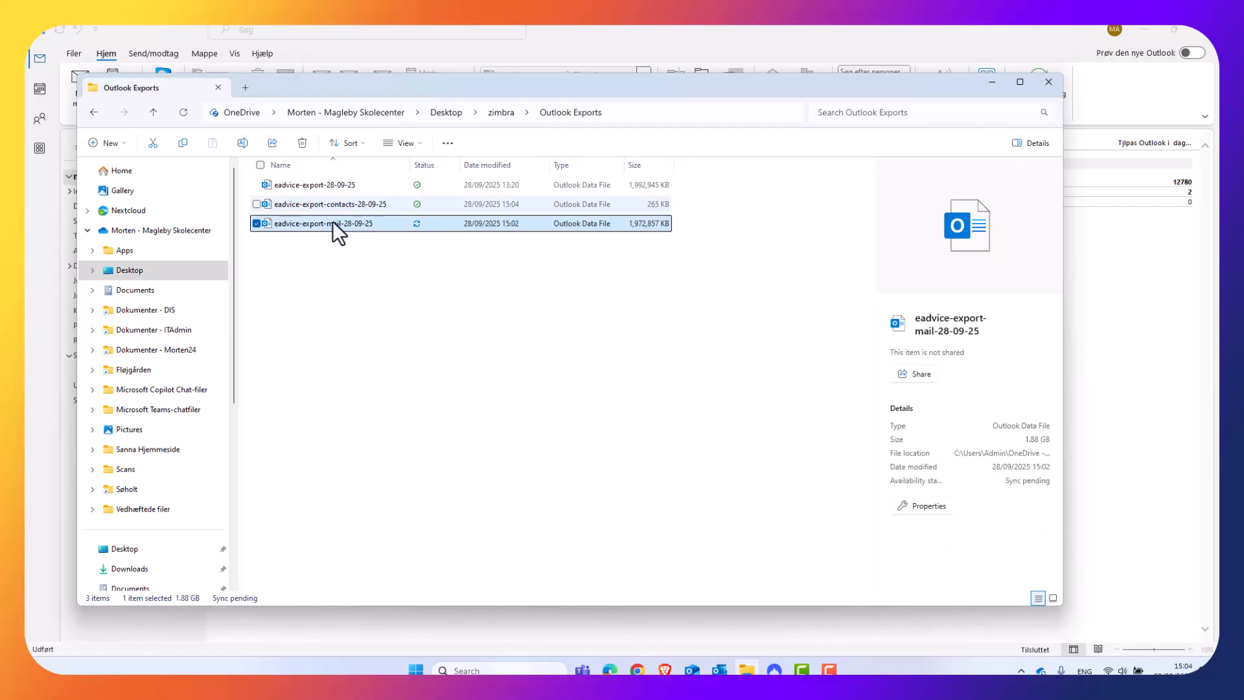